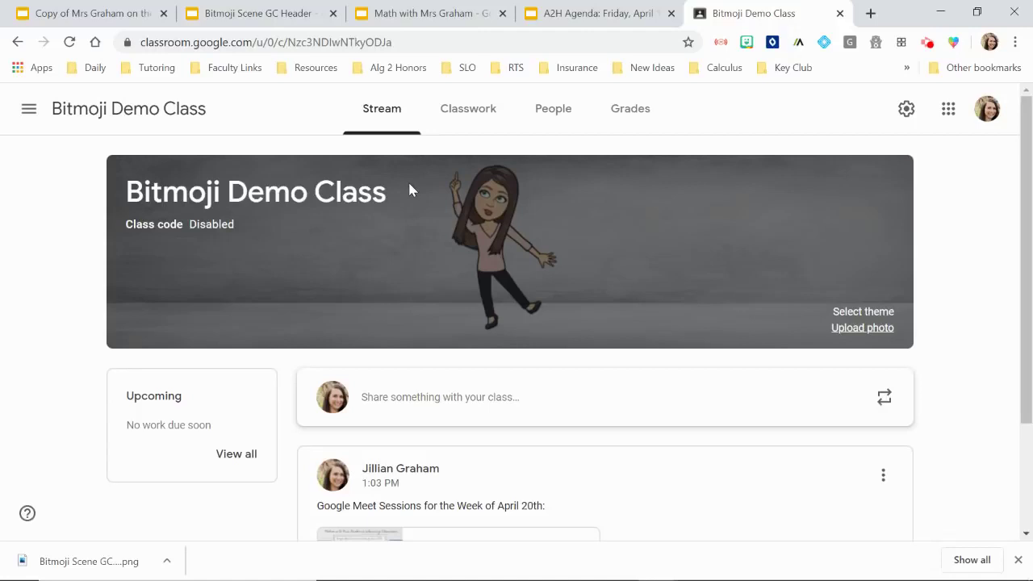
- Switch to the A2H Agenda presentation and create a new blank presentation from it
left_click(587, 11)
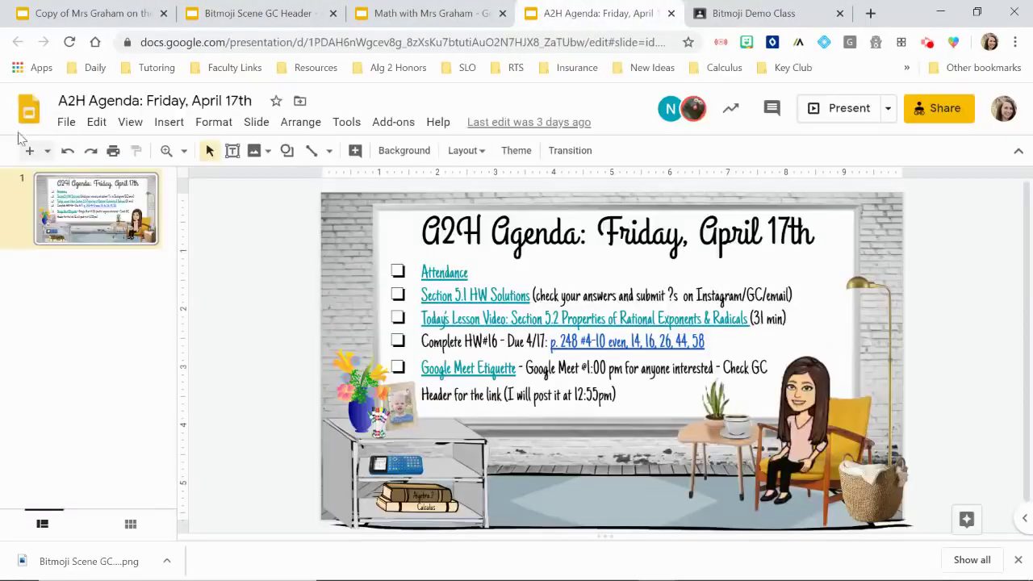
left_click(66, 123)
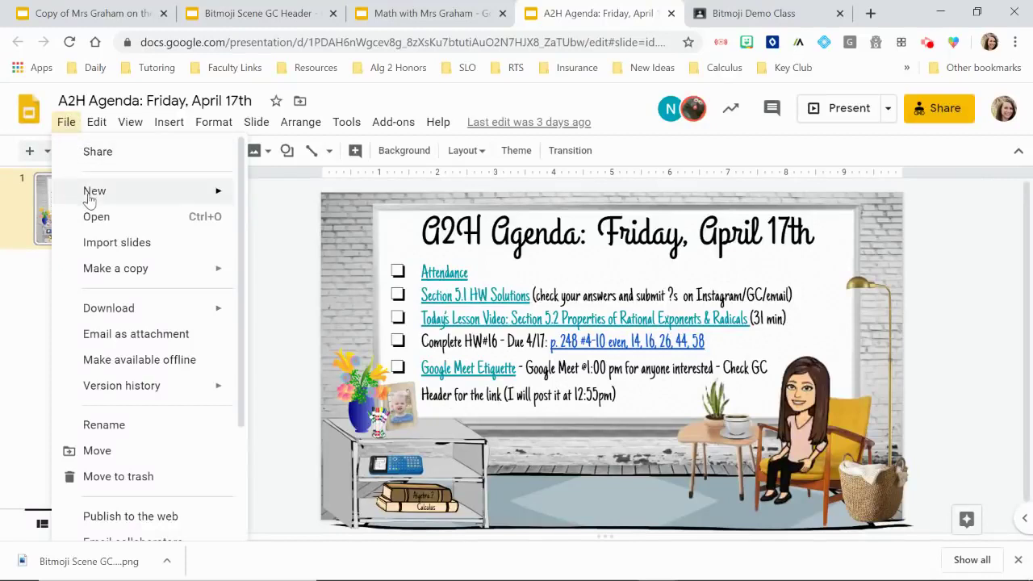
mouse_move(87, 196)
left_click(273, 205)
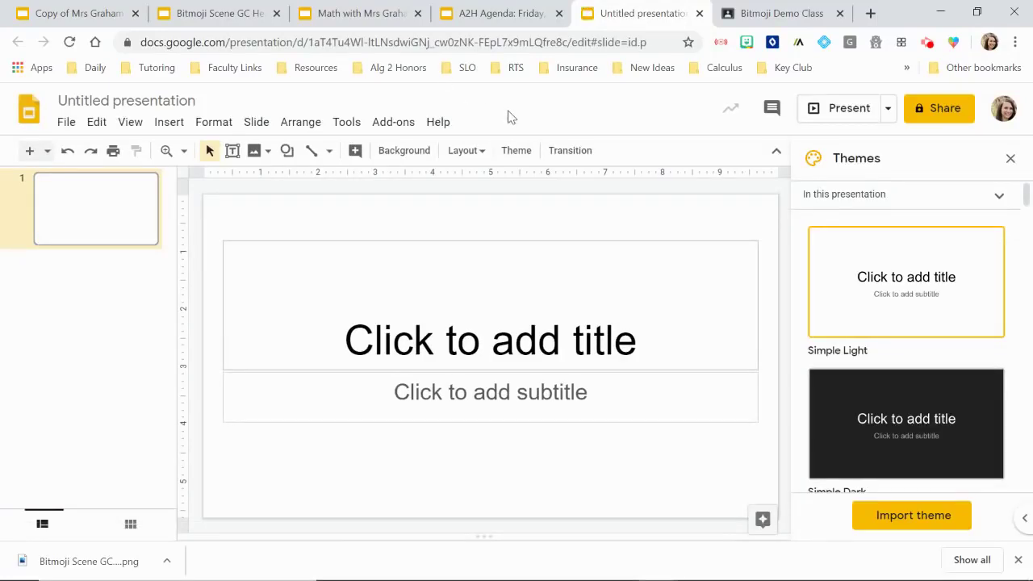
- Apply the Blank layout to the first slide and close the theme choices
left_click(461, 155)
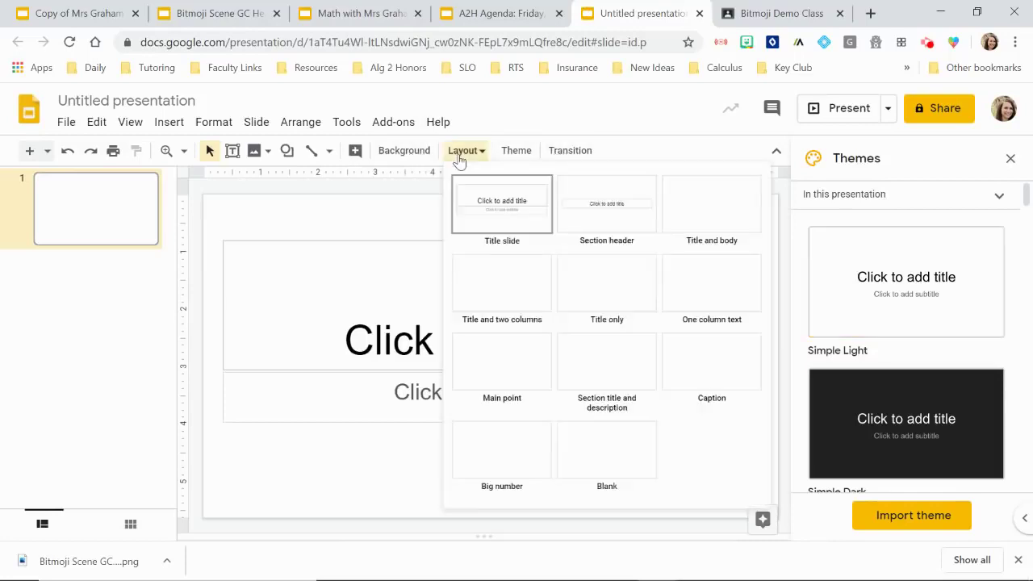
left_click(606, 449)
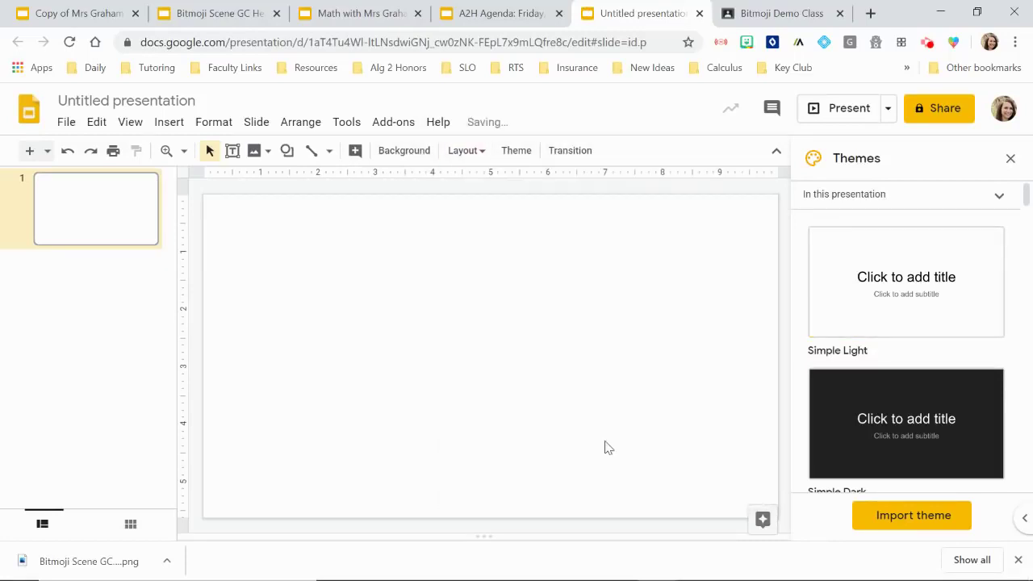
left_click(1007, 159)
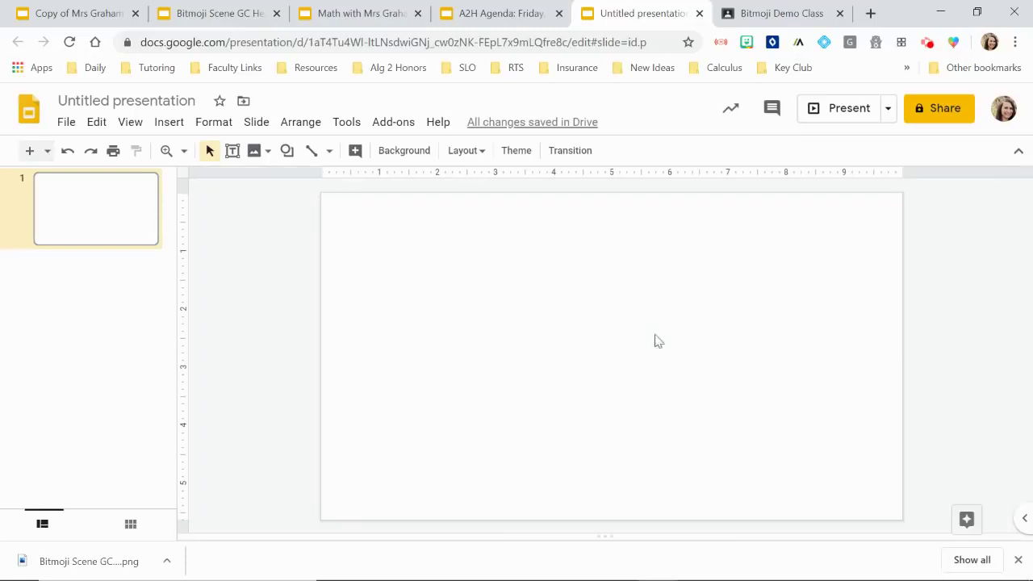
- Search Google images for "wall floor" as the slide's background image
left_click(394, 153)
left_click(579, 313)
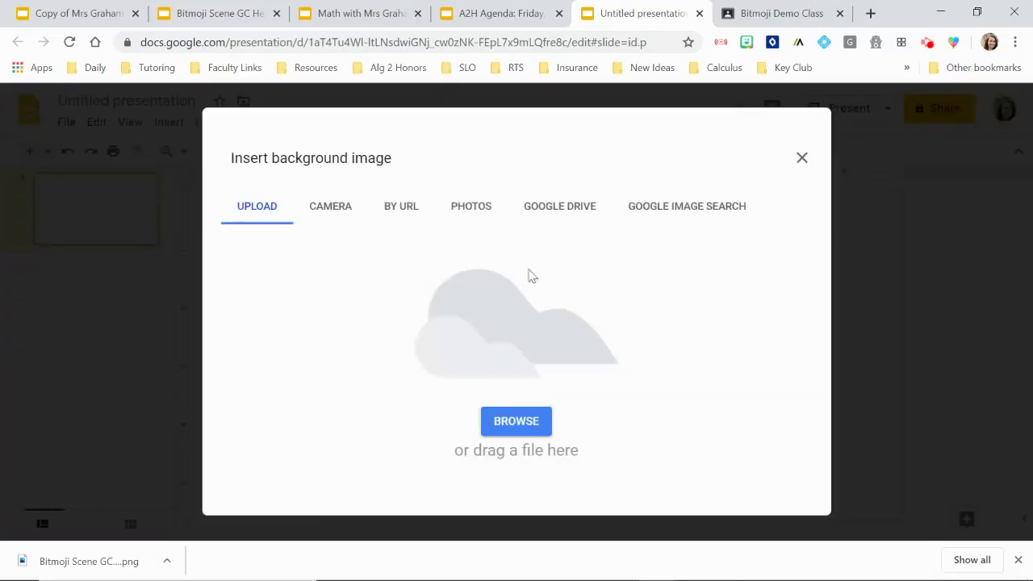
left_click(713, 209)
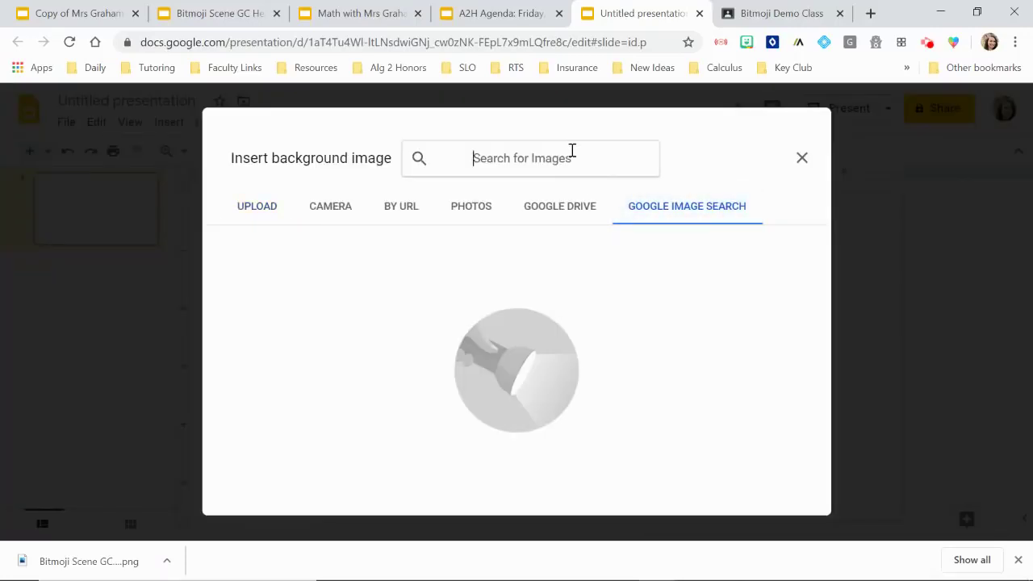
type("wall floor")
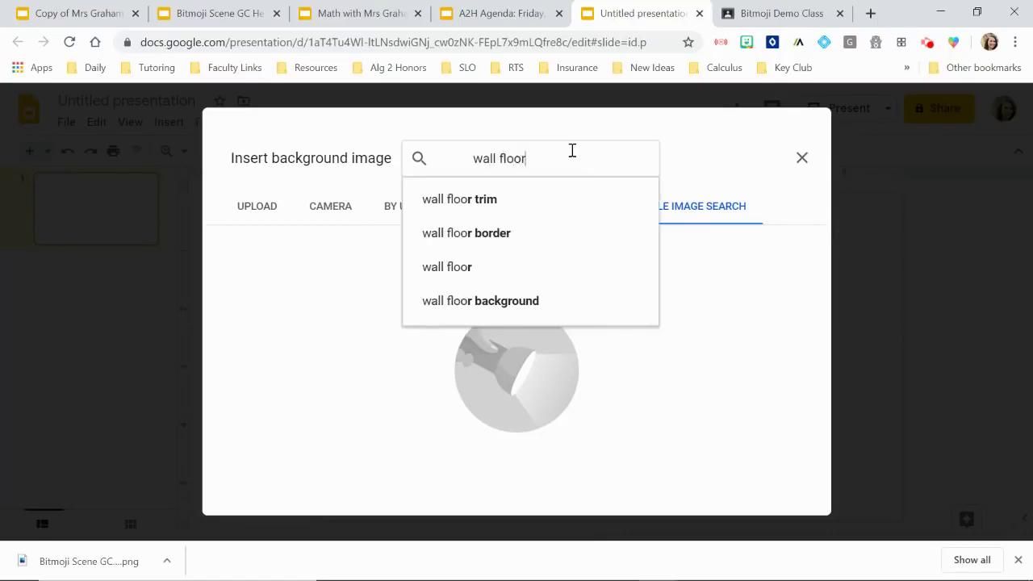
key("Return")
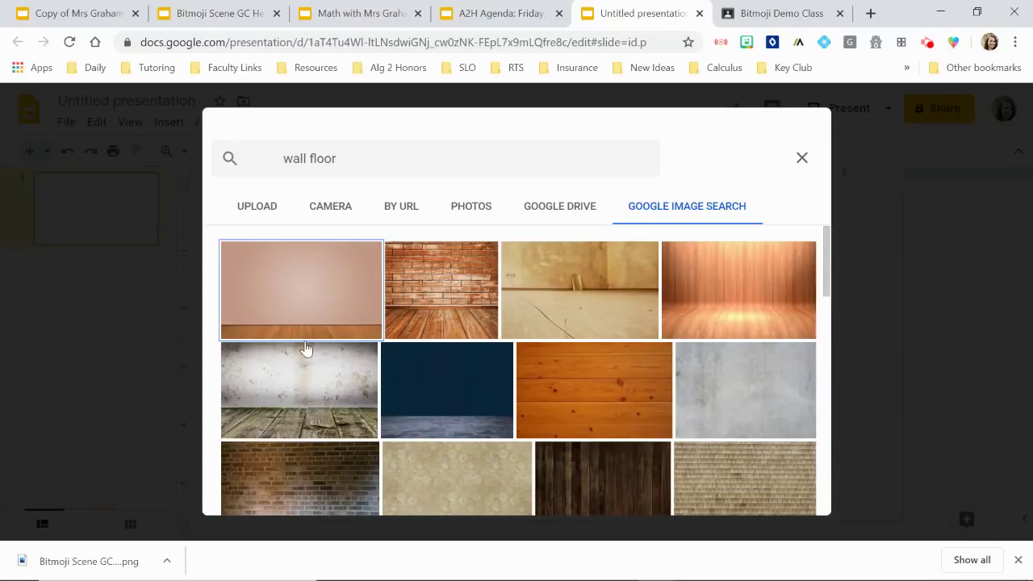
- Set the beige floral wallpaper image with the wooden plank floor as the slide background
scroll(452, 347, "down", 2)
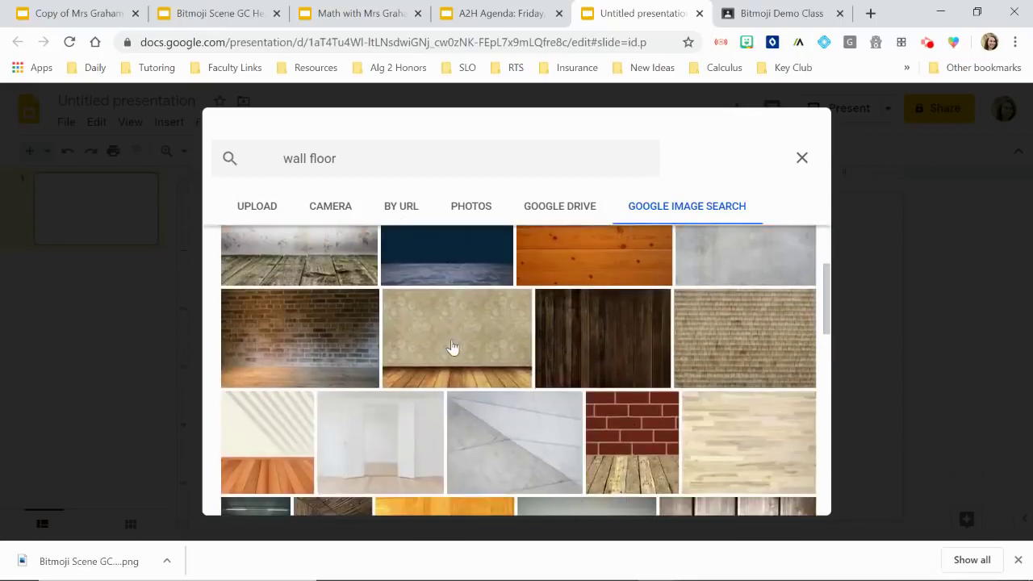
scroll(452, 347, "down", 1)
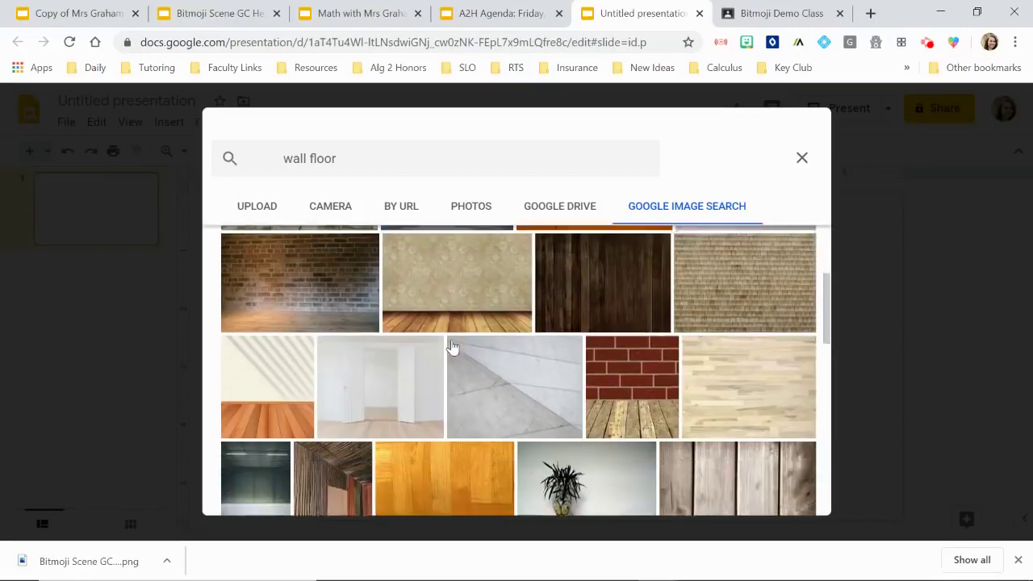
scroll(452, 348, "up", 1)
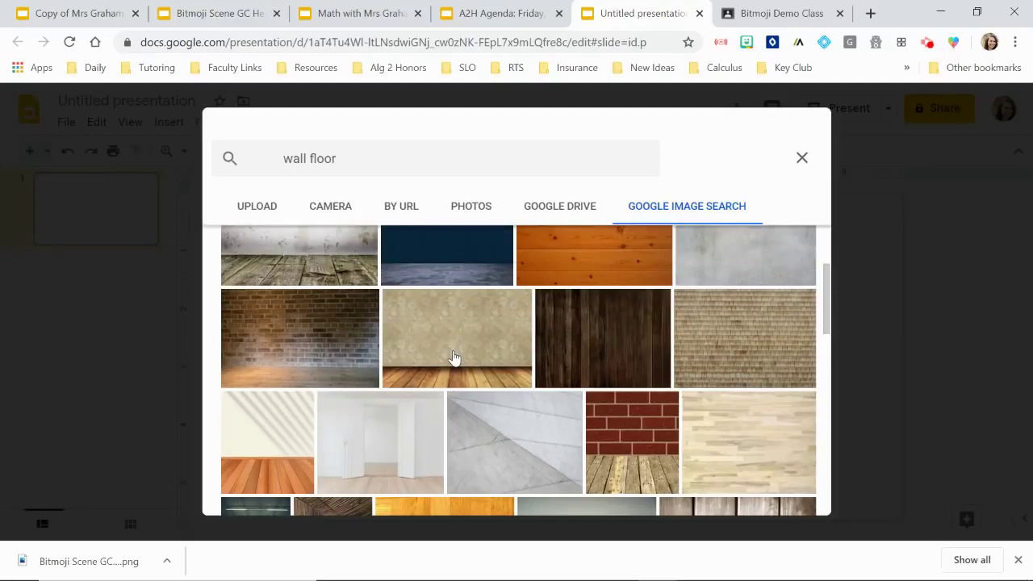
left_click(452, 357)
left_click(788, 498)
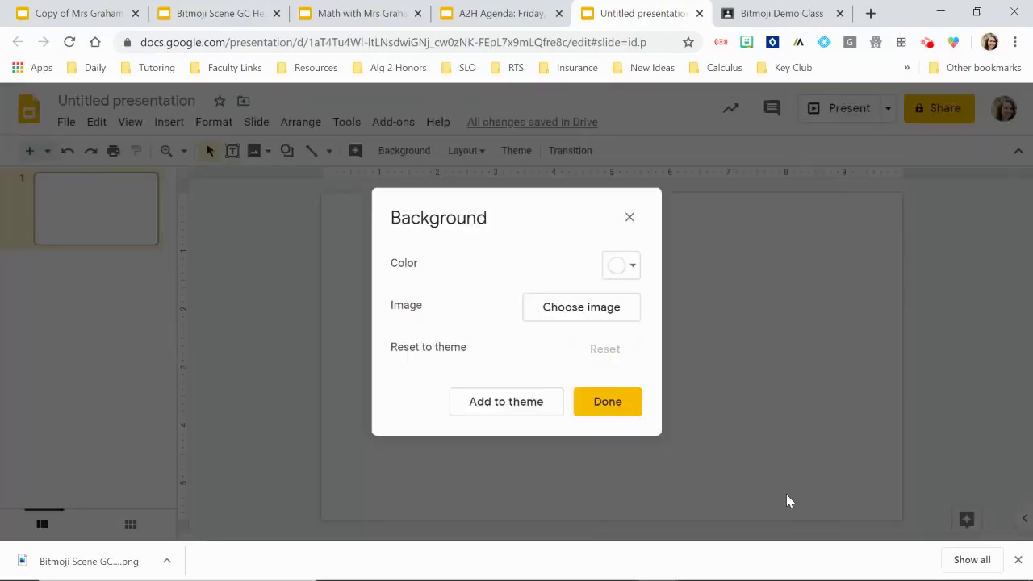
left_click(616, 412)
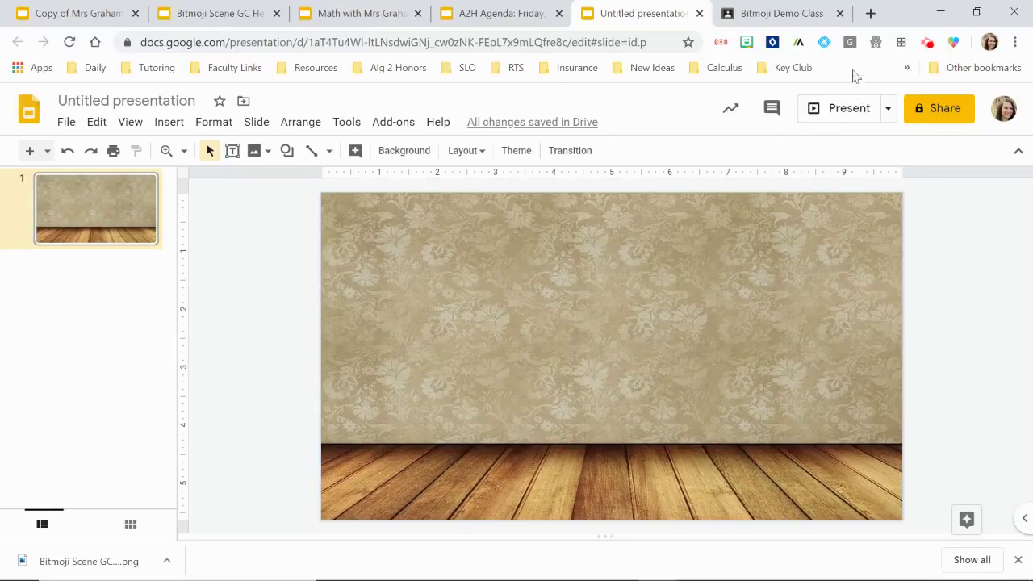
- Search Google Images for "classroom cartoon background" in a new browser tab
left_click(870, 15)
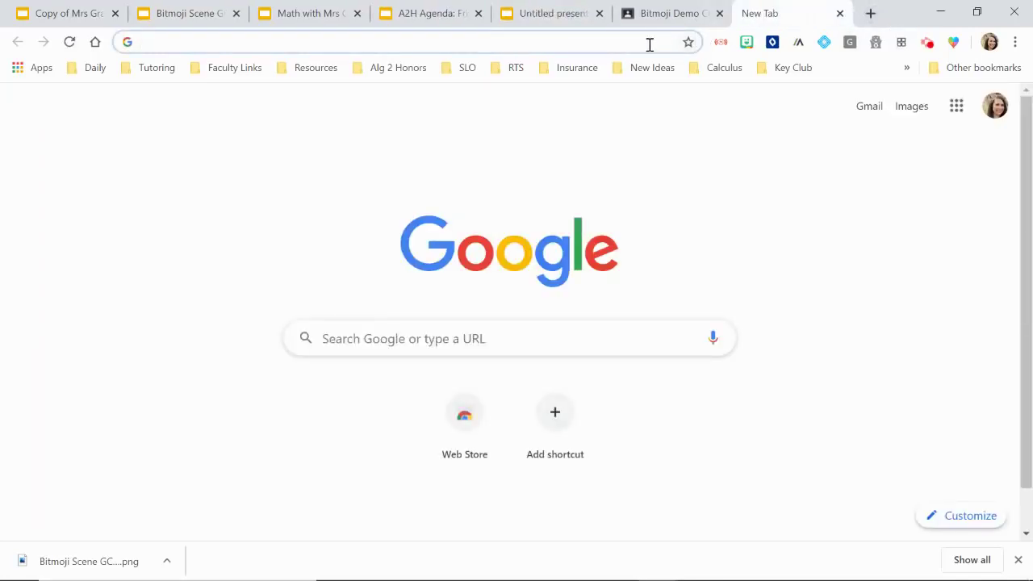
type("classroom")
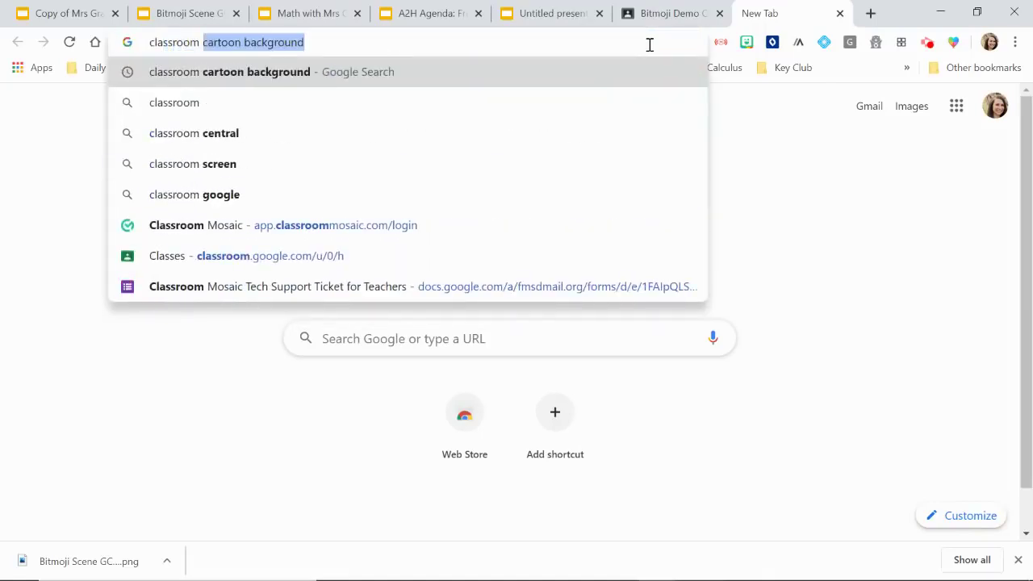
key("Return")
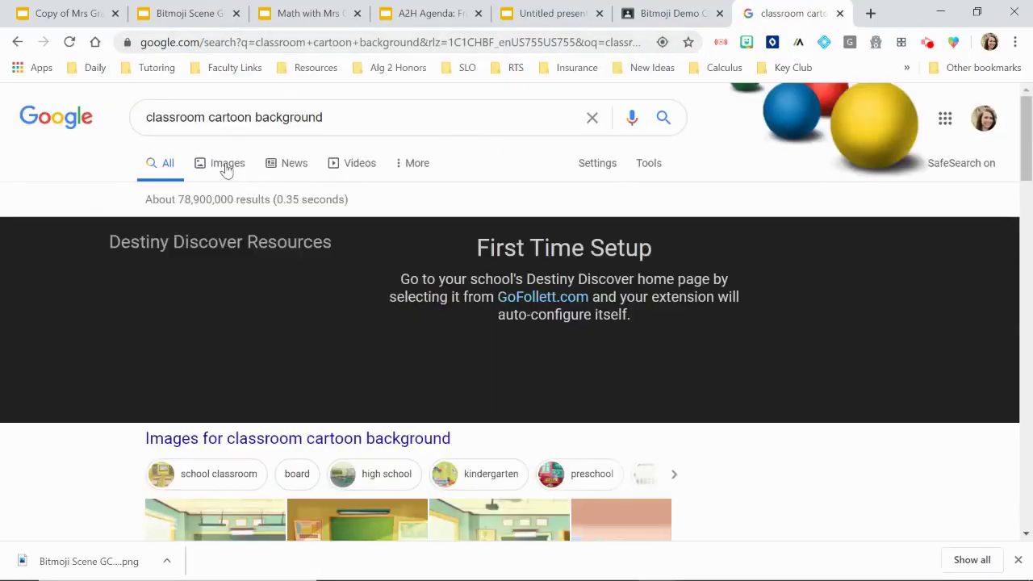
left_click(227, 167)
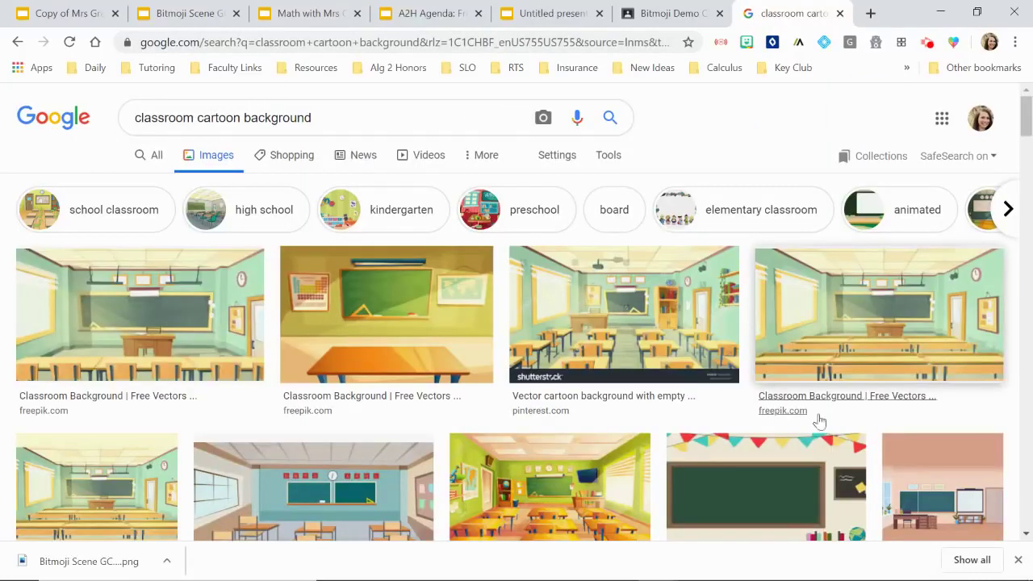
- Save the blue-walled cartoon classroom image as a JPEG in Downloads and return to the untitled presentation
scroll(764, 159, "down", 2)
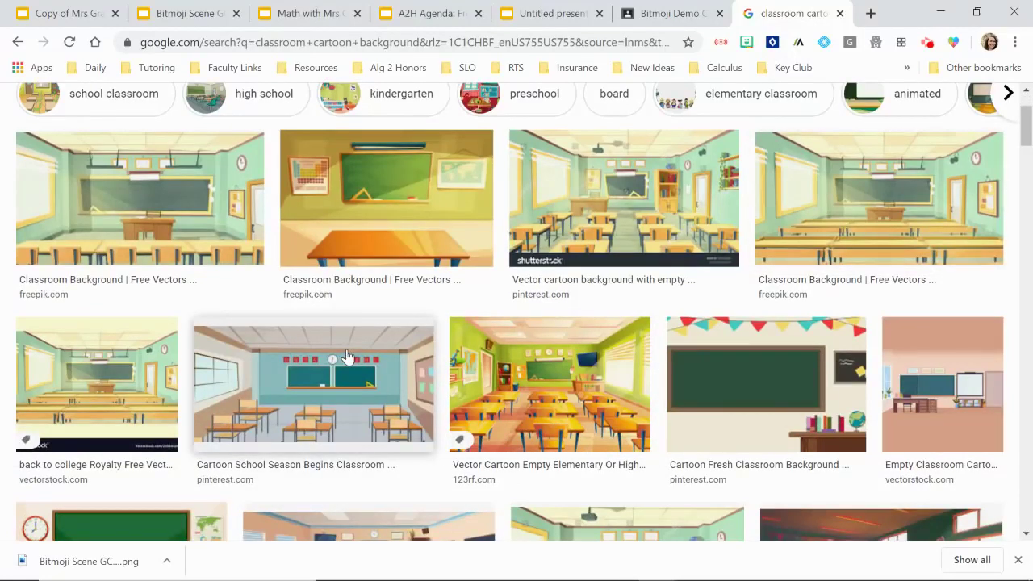
left_click(339, 397)
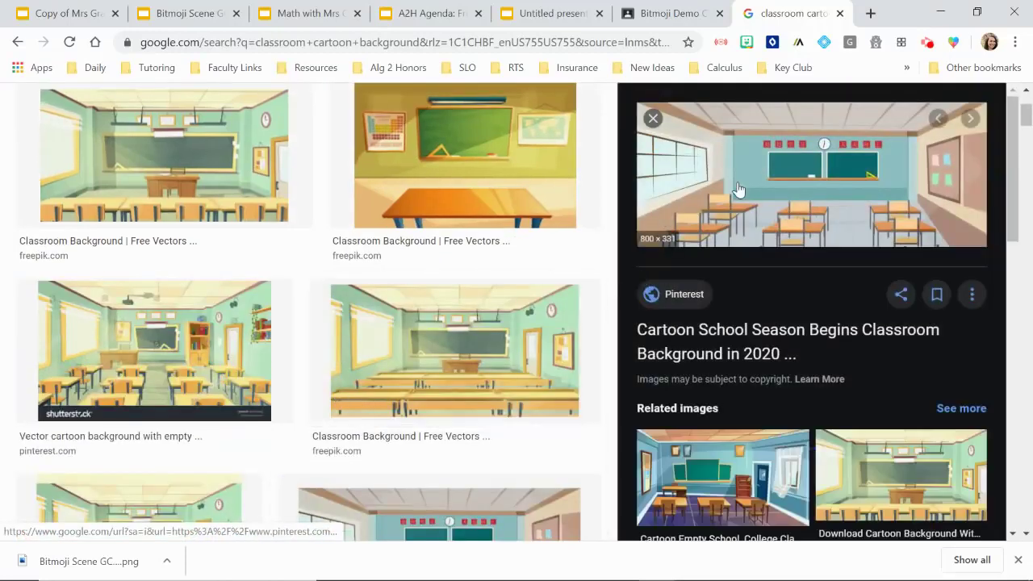
right_click(739, 187)
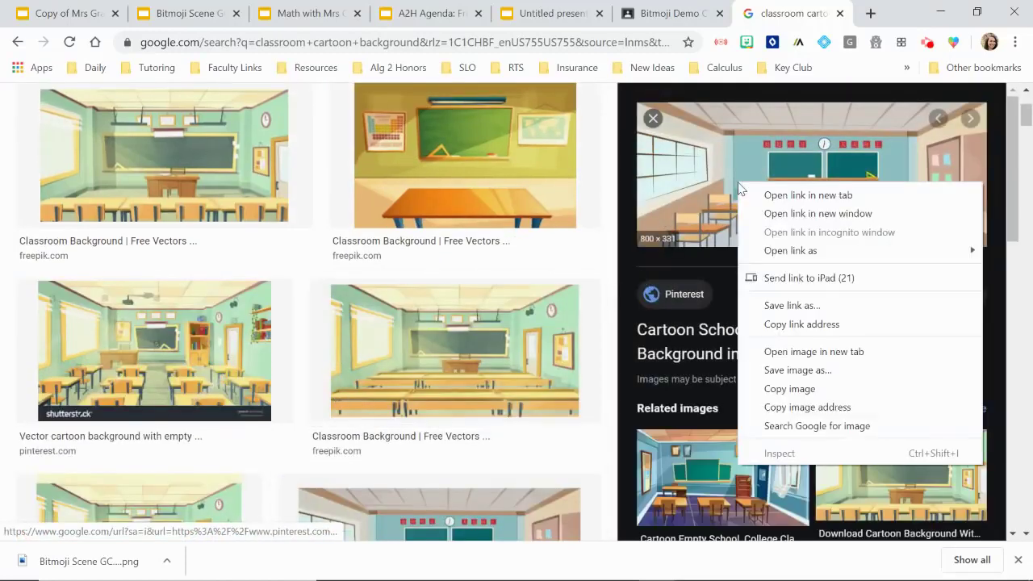
left_click(817, 372)
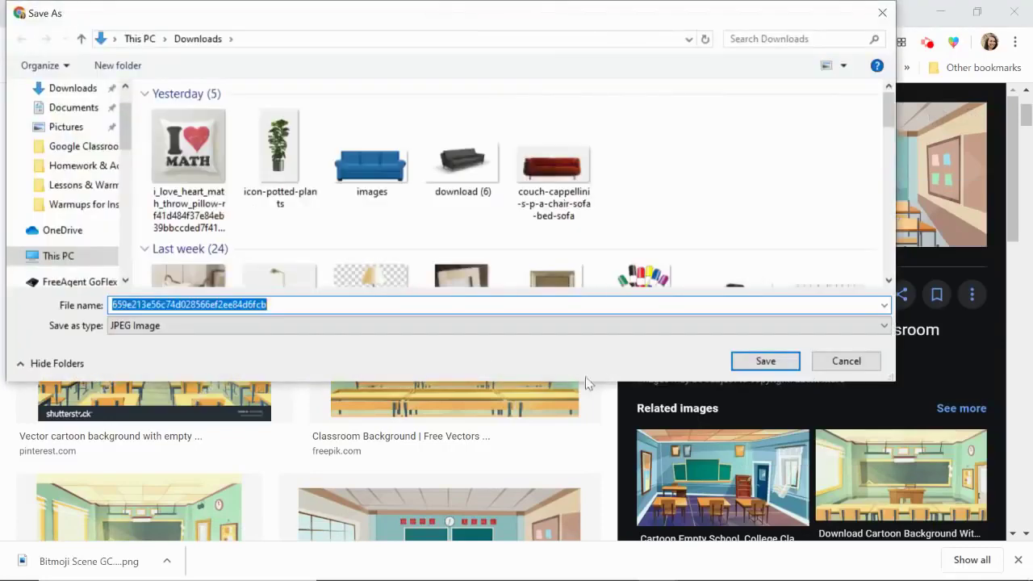
left_click(766, 361)
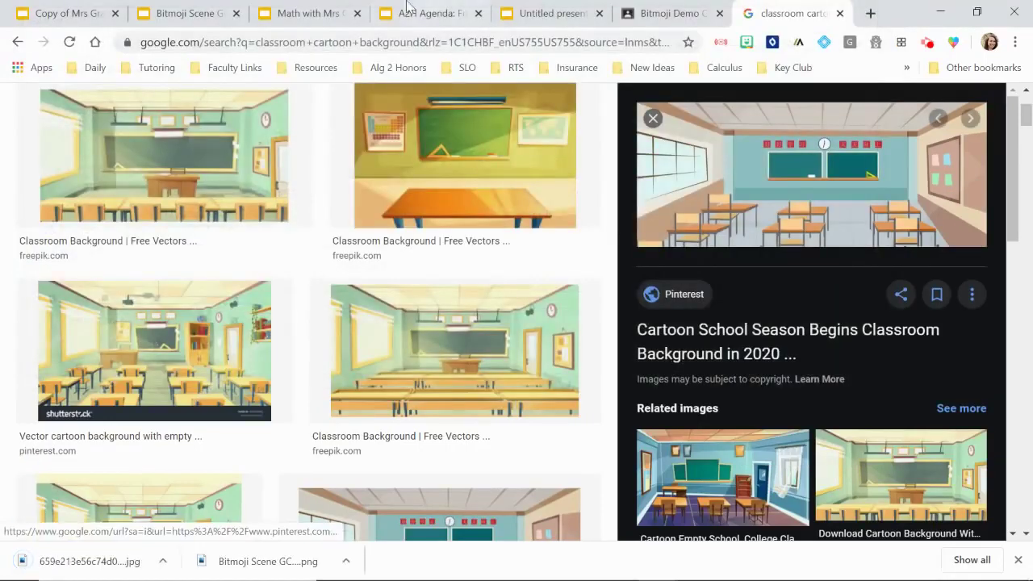
left_click(533, 14)
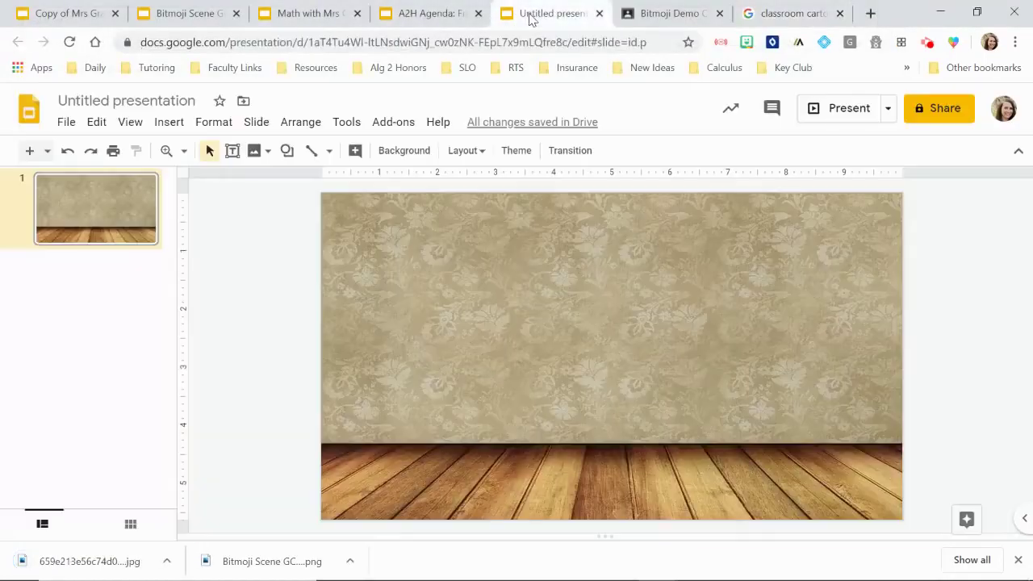
left_click(393, 159)
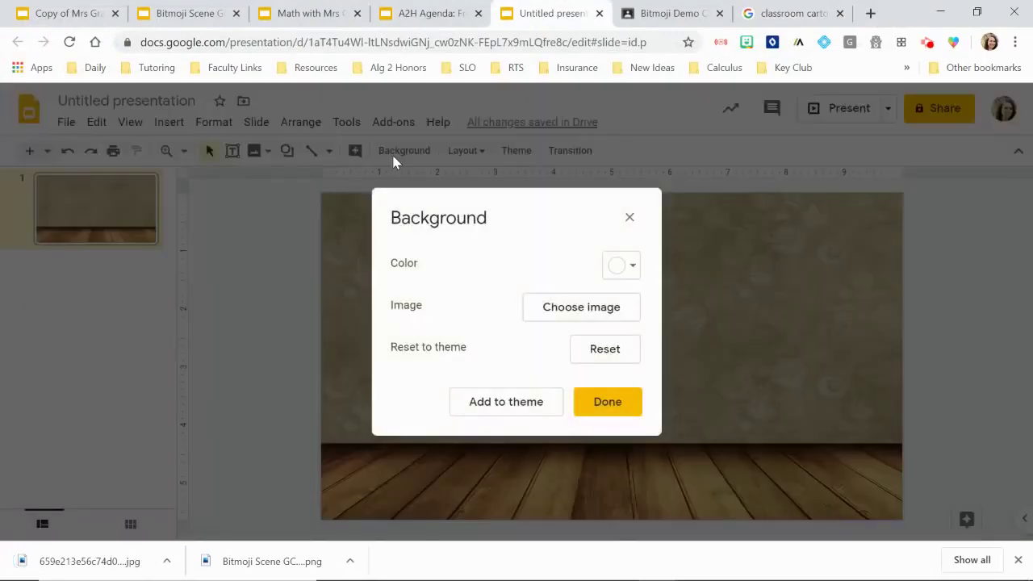
left_click(583, 315)
left_click(254, 214)
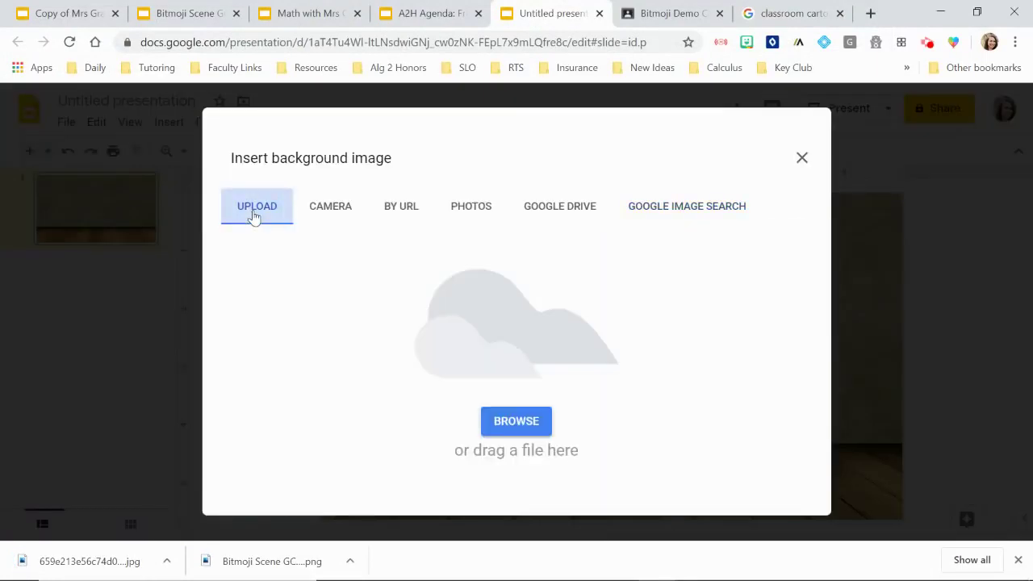
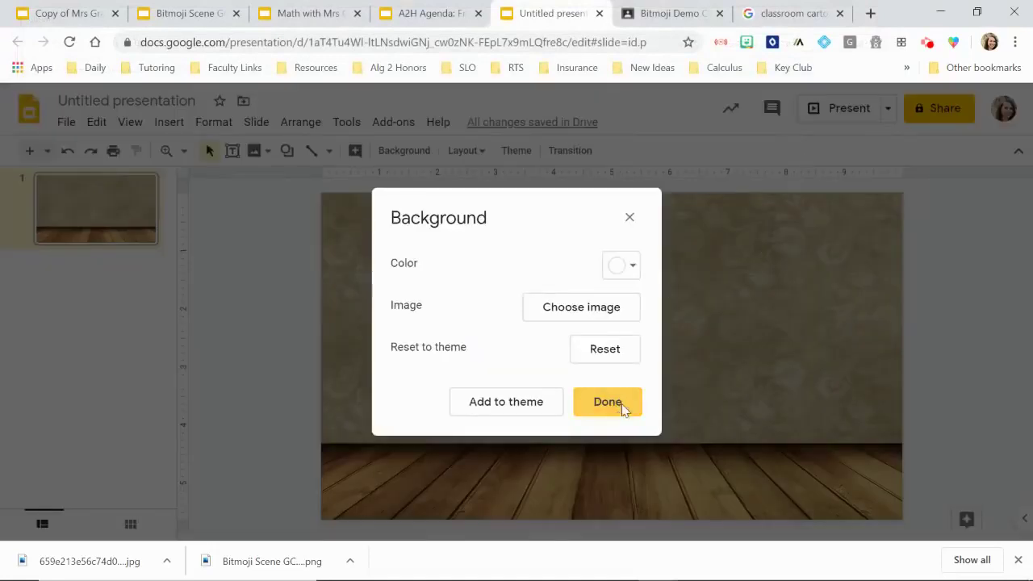
left_click(608, 402)
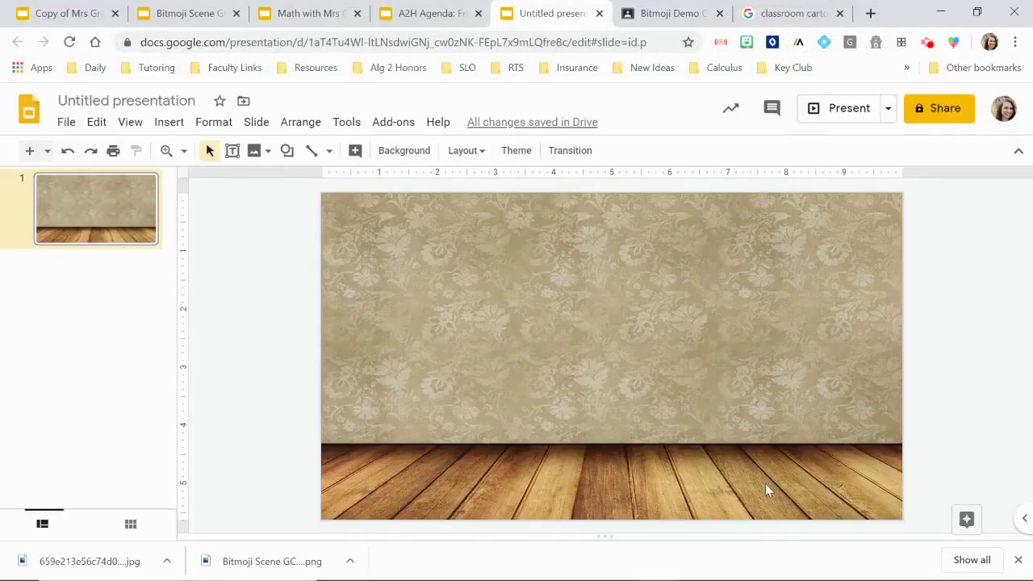
- Search the web for "couch clipart" images to insert and try to place the pink couch on the slide
left_click(169, 124)
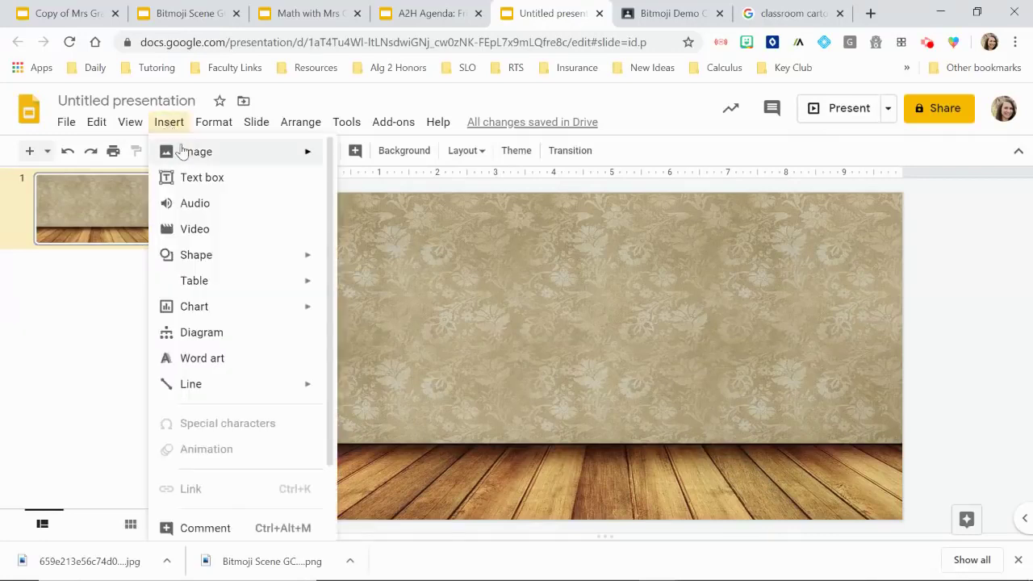
mouse_move(182, 152)
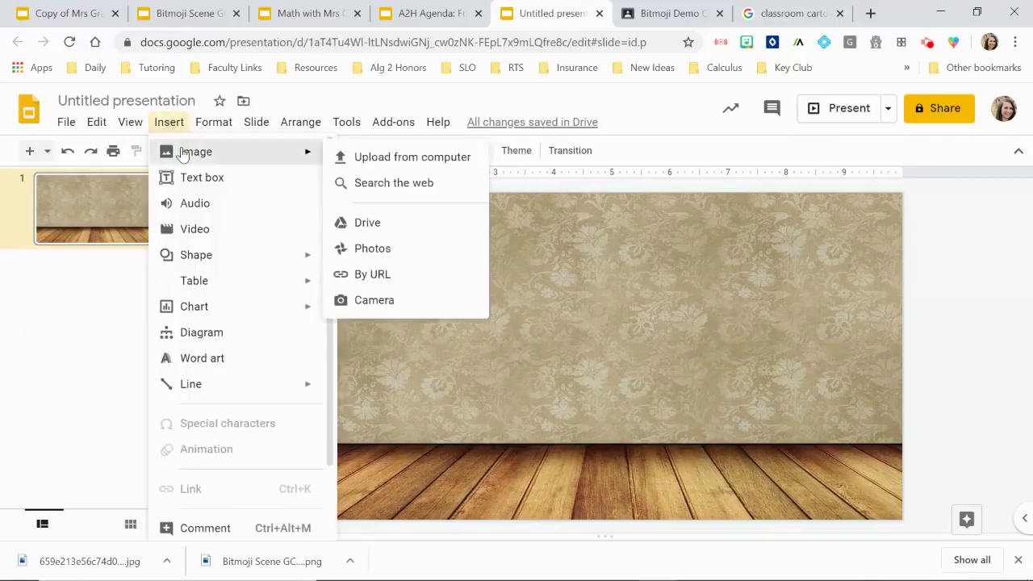
left_click(384, 184)
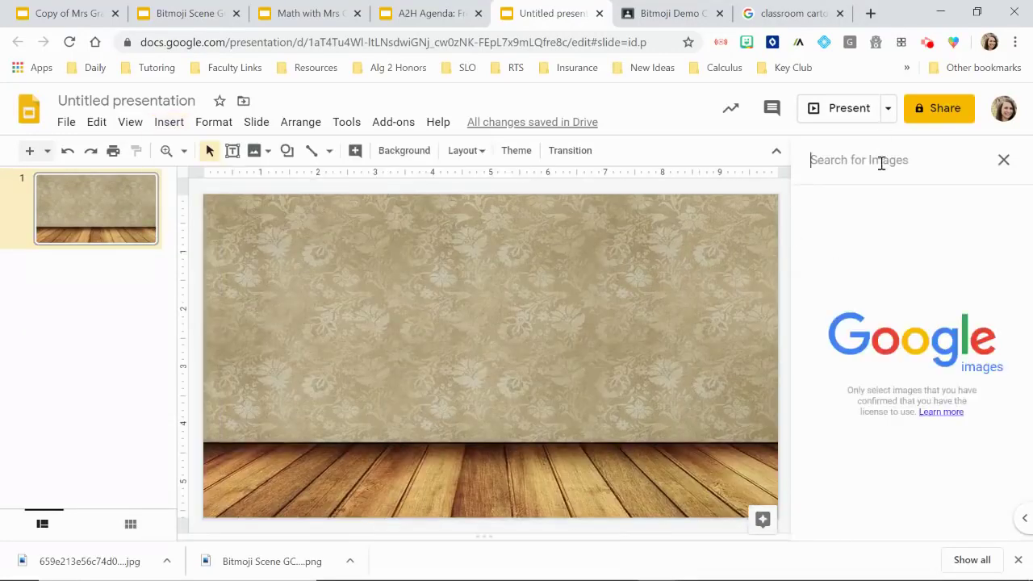
type("couch ")
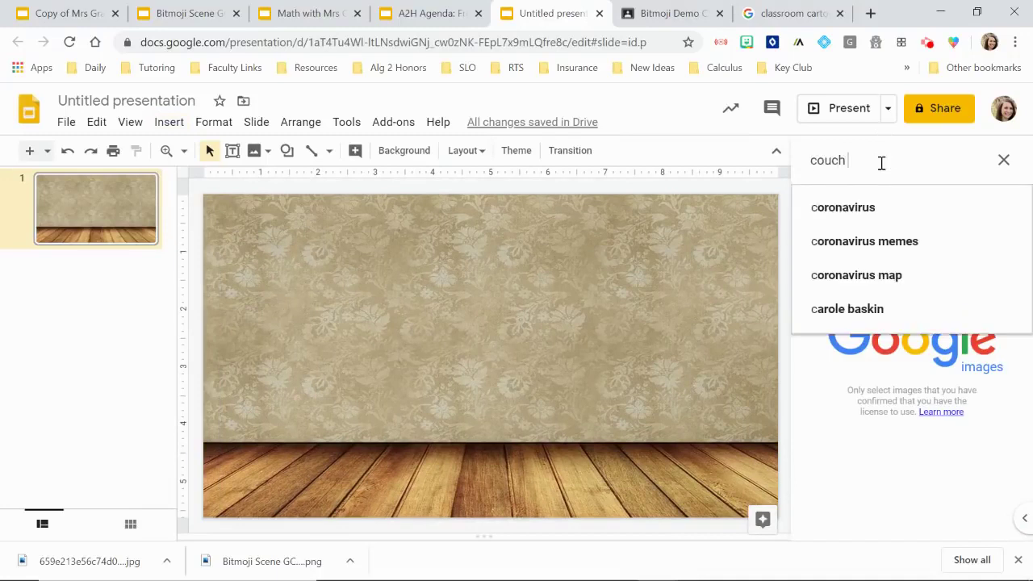
type("clipart")
key("Return")
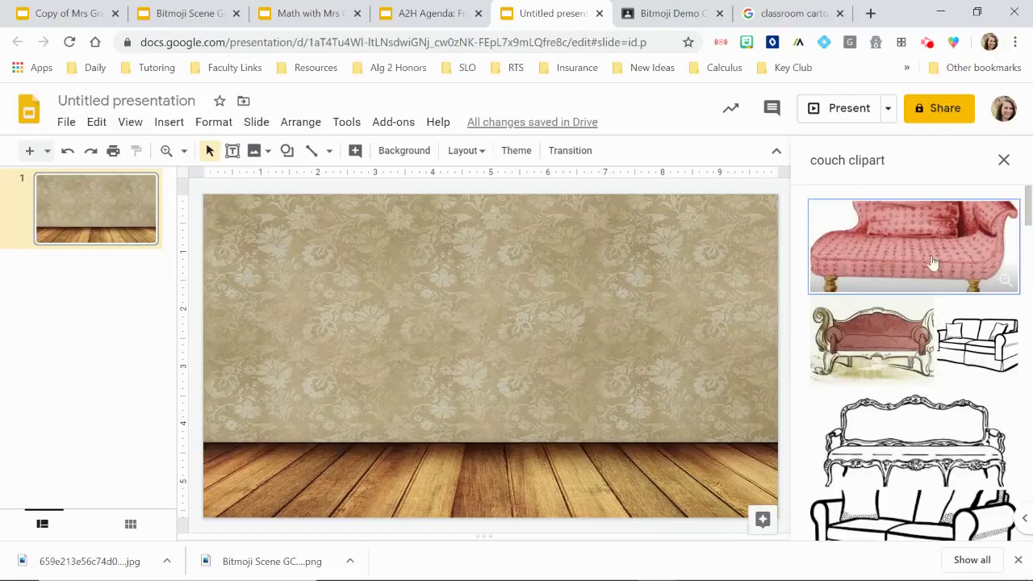
left_click_drag(927, 242, 488, 366)
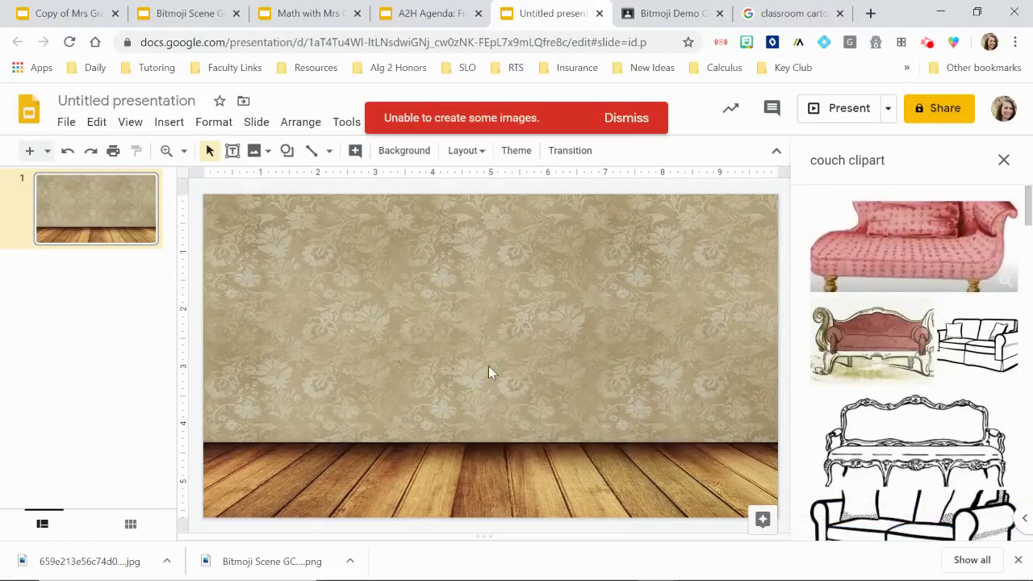
- Try again to place the pink couch from the "couch clipart" results on the slide
left_click(626, 118)
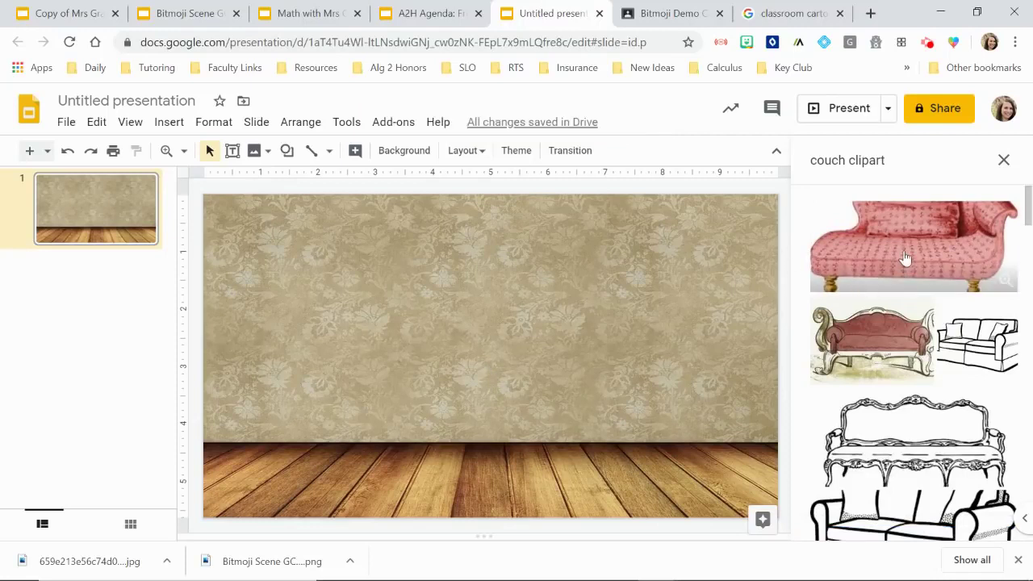
left_click_drag(842, 260, 360, 458)
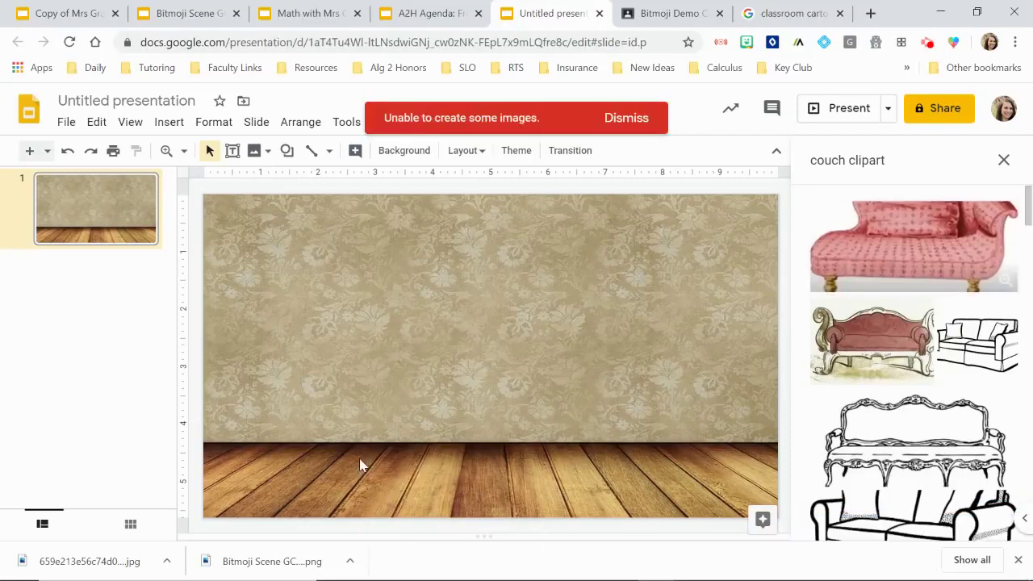
left_click(665, 118)
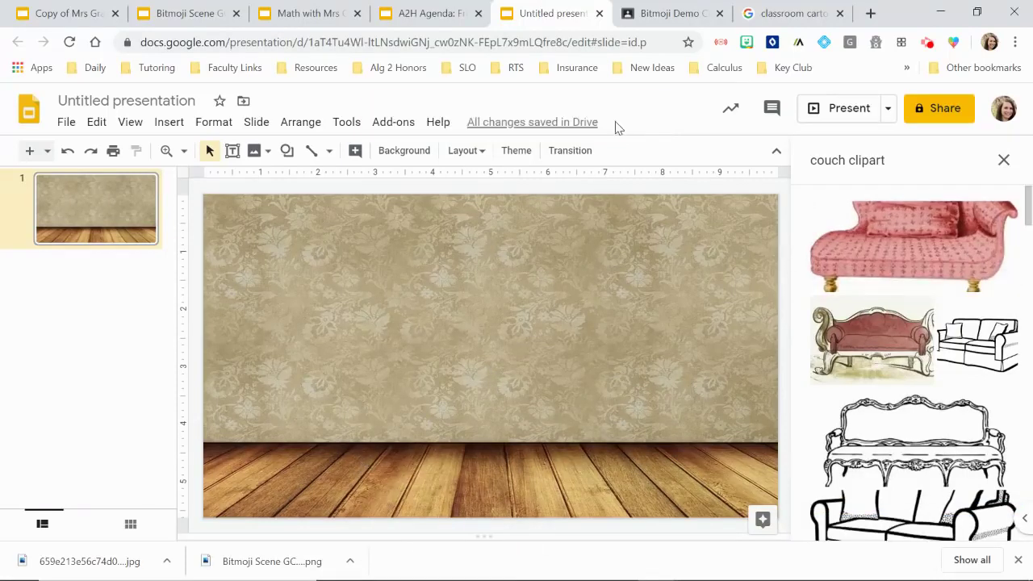
- Refine the web image search to "couch clipart transparent background" and try to place the pink couch on the slide
scroll(916, 403, "down", 5)
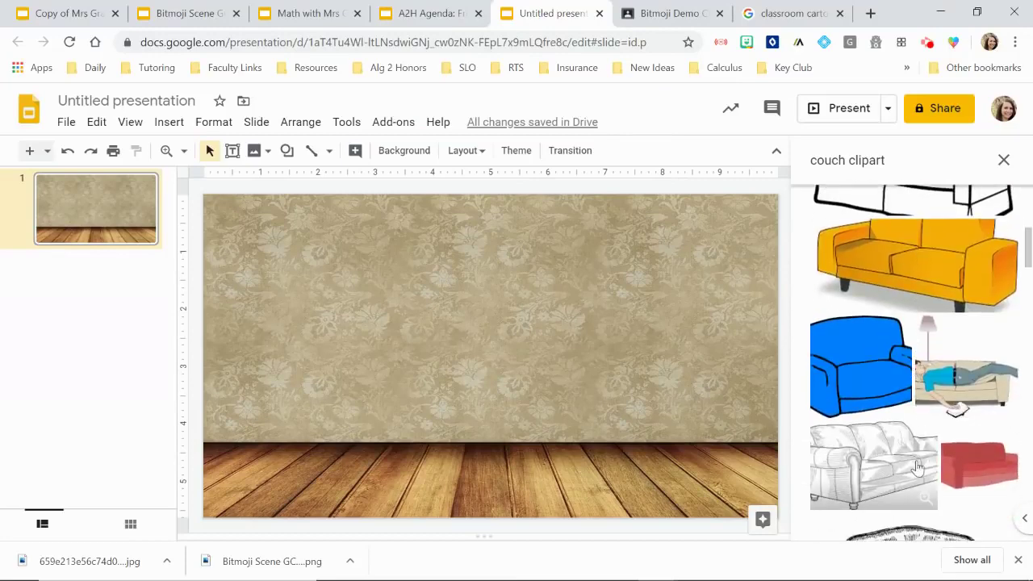
left_click(923, 165)
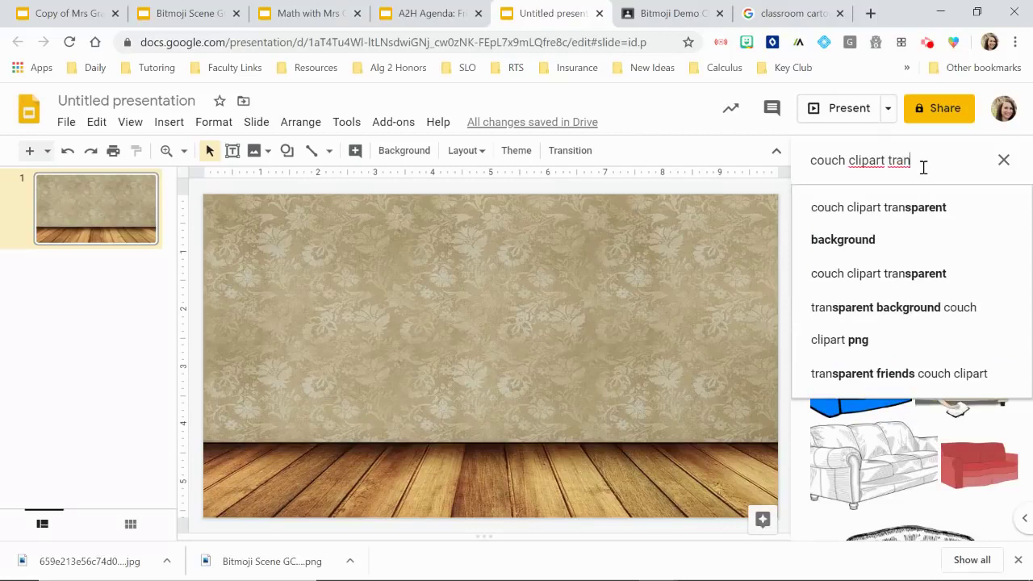
key("Down")
key("Return")
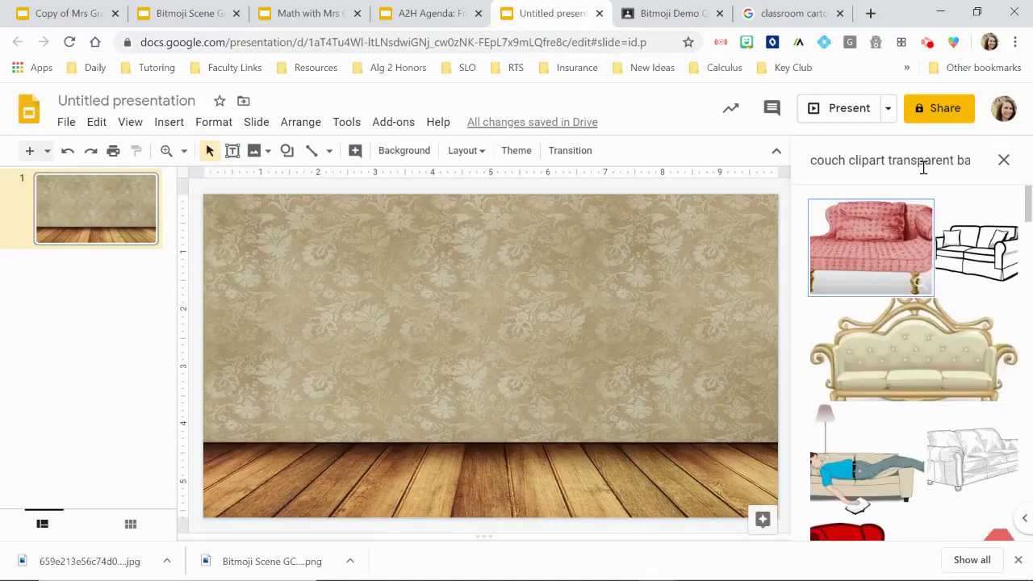
left_click_drag(885, 246, 436, 369)
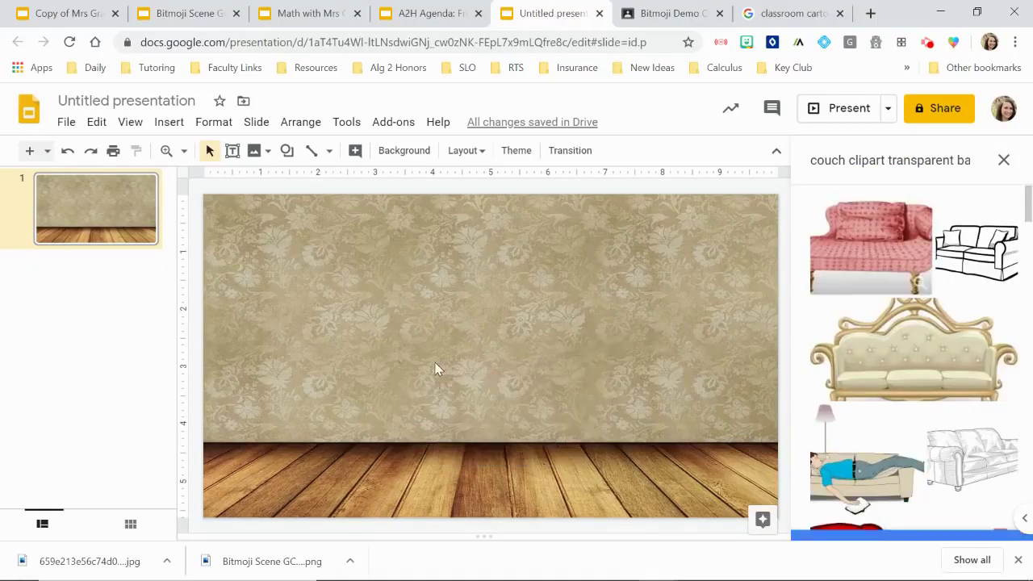
left_click(607, 129)
- Insert the red armchair from the image results, shrink it and stand it on the floor at the slide's left side
scroll(977, 351, "down", 4)
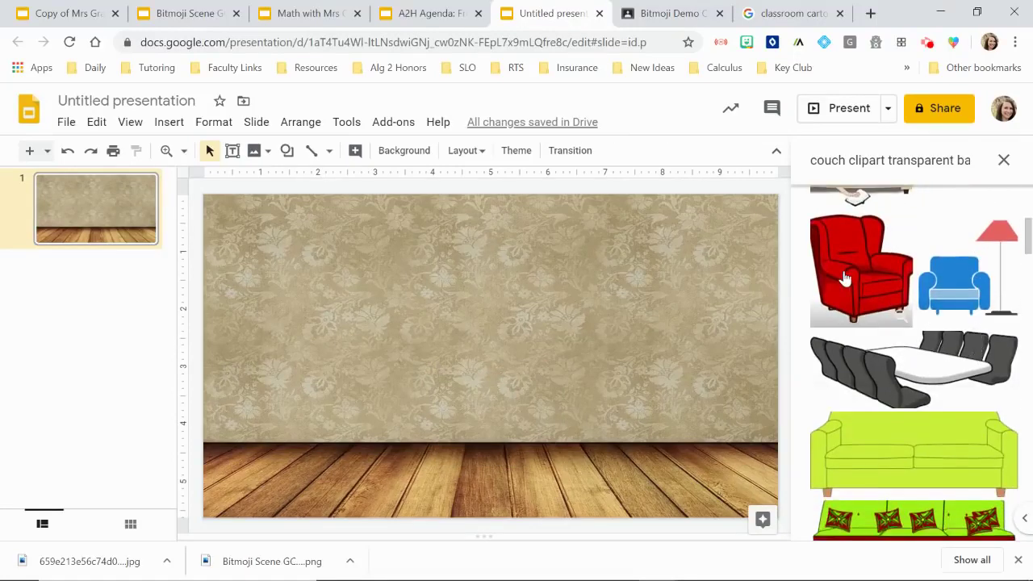
left_click_drag(846, 282, 247, 336)
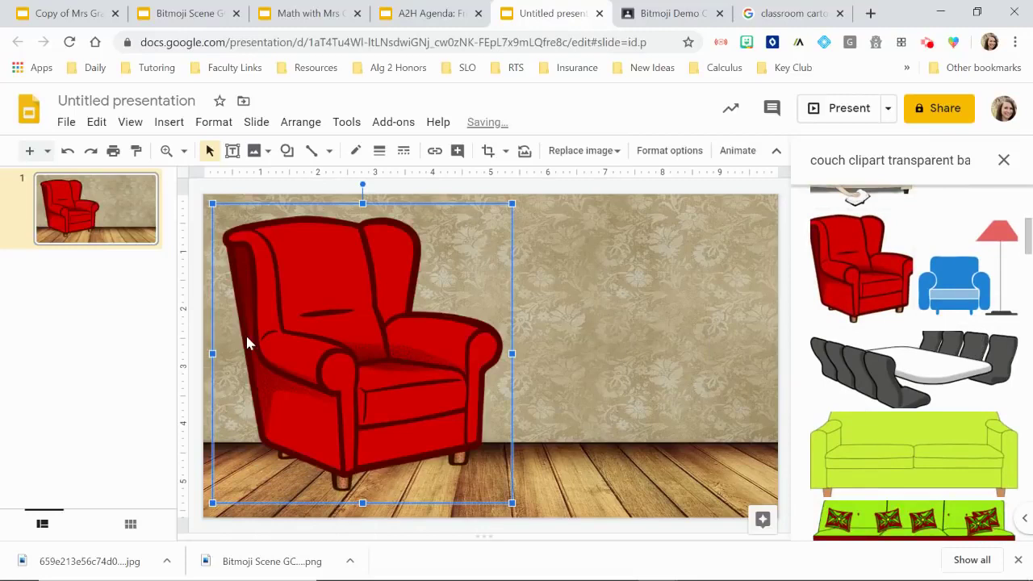
left_click_drag(213, 204, 277, 274)
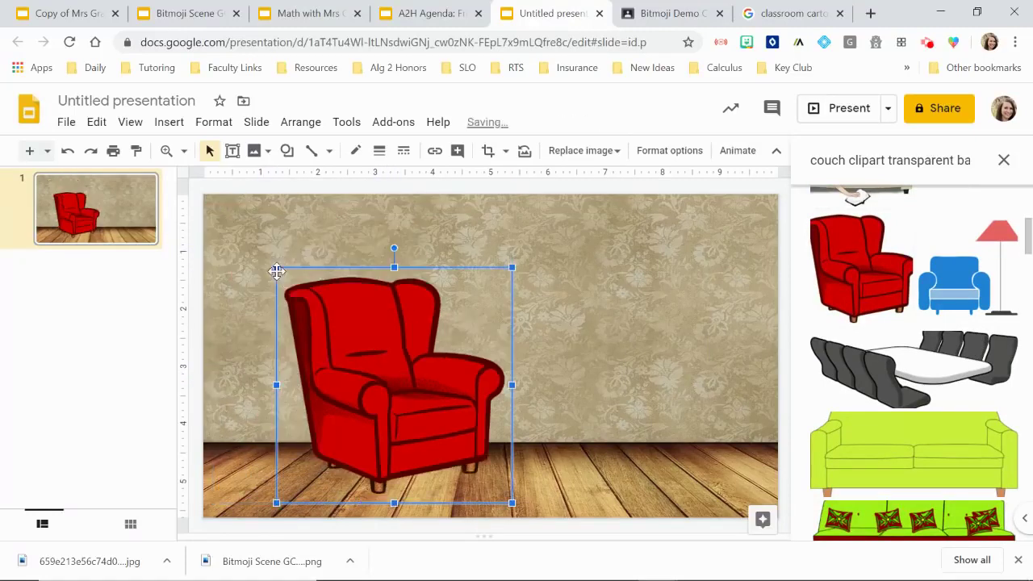
left_click_drag(363, 356, 310, 367)
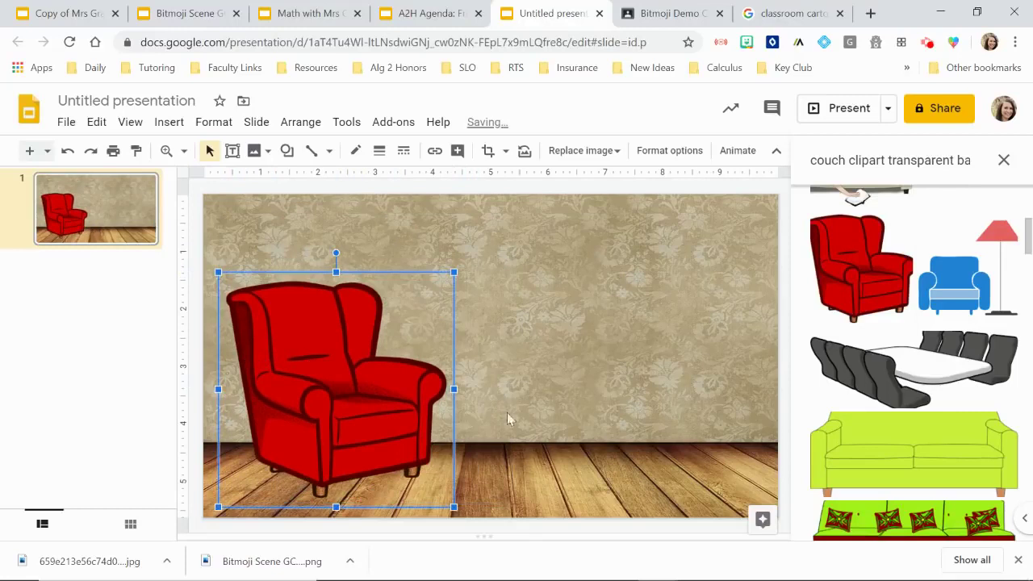
- Insert the lime green sofa from the image results and position it on the floor to the right of the armchair
left_click(597, 452)
left_click_drag(939, 471, 496, 402)
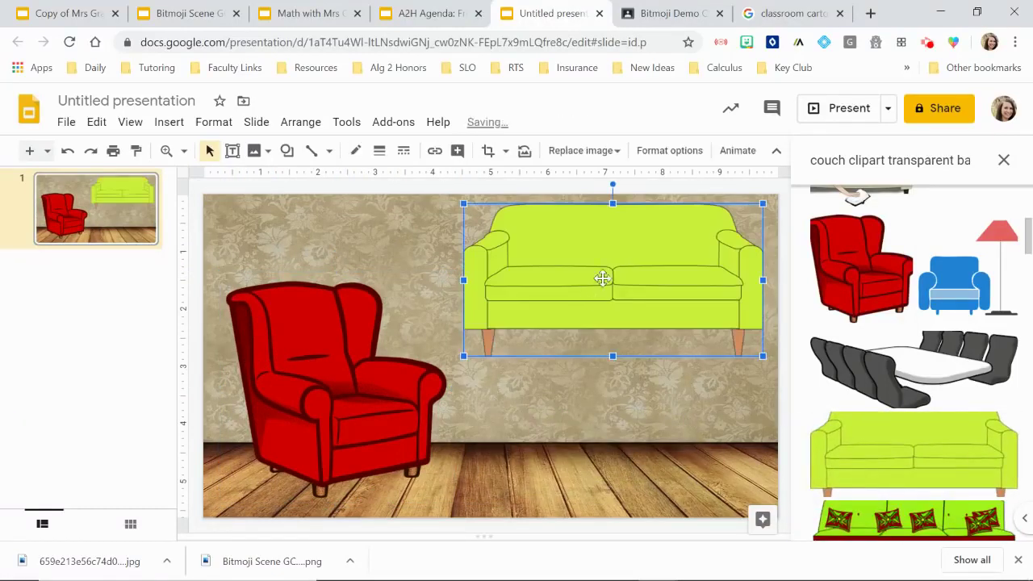
left_click_drag(602, 278, 616, 400)
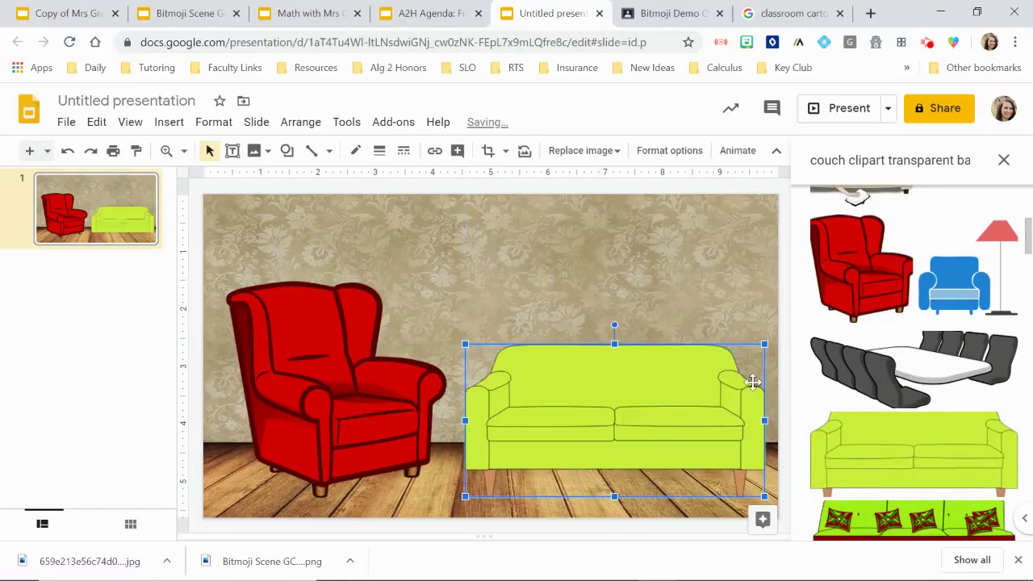
scroll(953, 379, "down", 2)
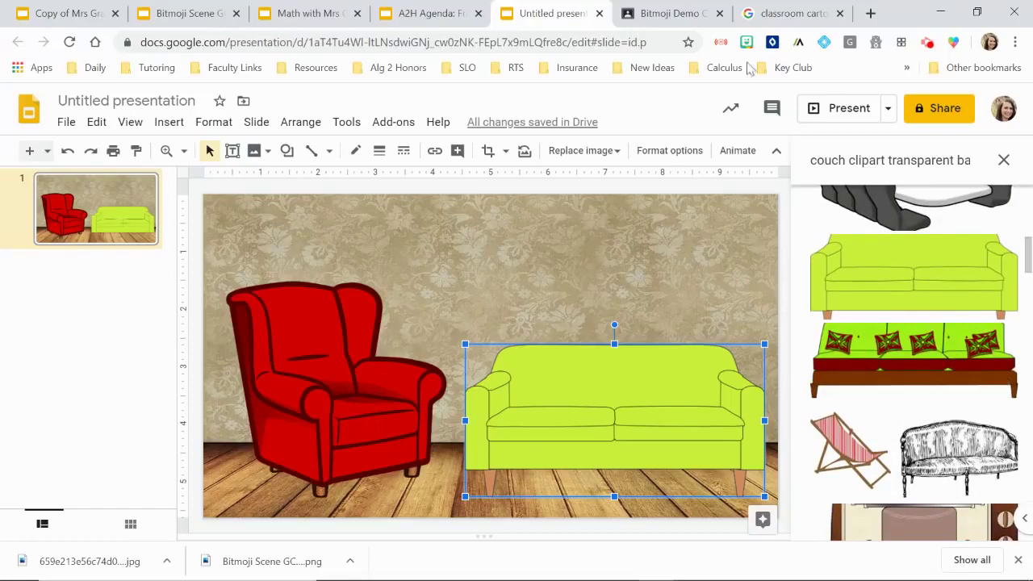
- Switch to the Google Images tab and search for "couch clipart"
left_click(774, 14)
scroll(493, 395, "up", 2)
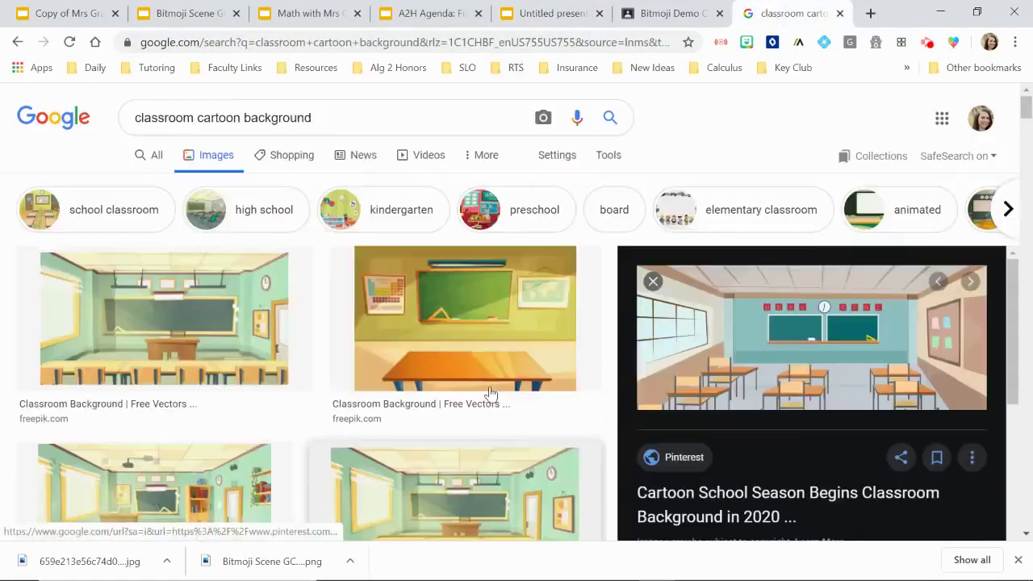
left_click_drag(330, 117, 2, 125)
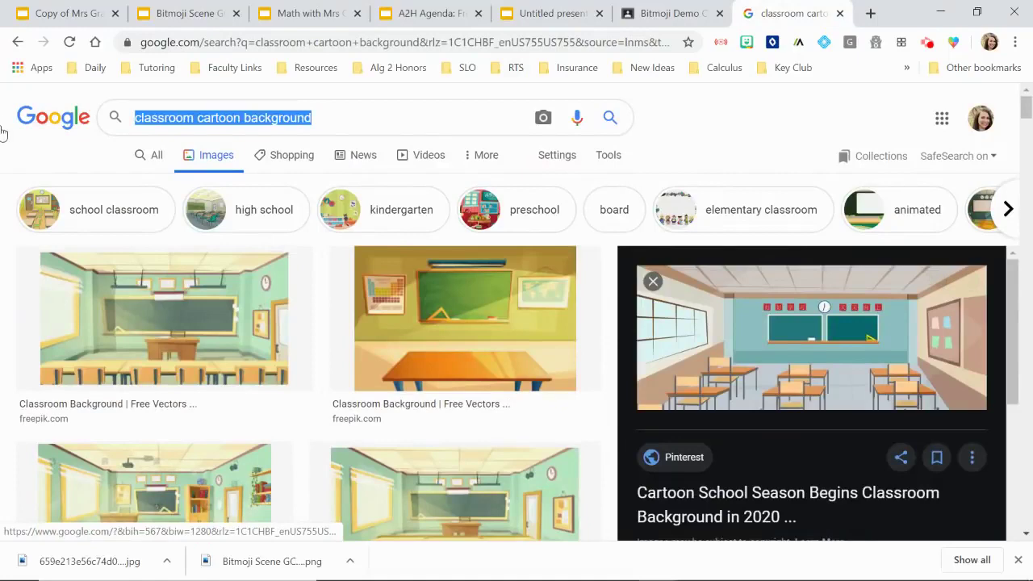
type("couch clipart")
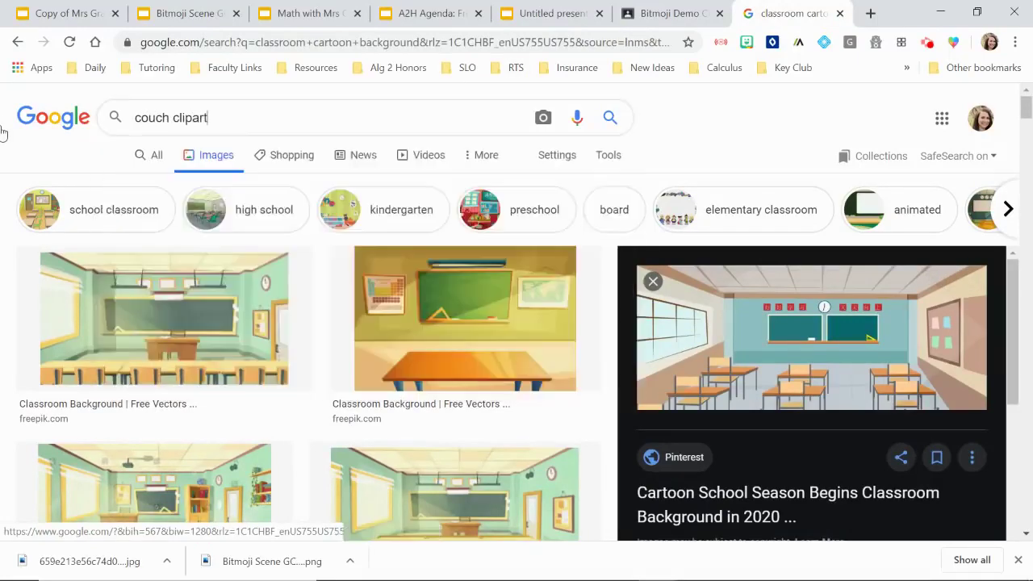
key("Return")
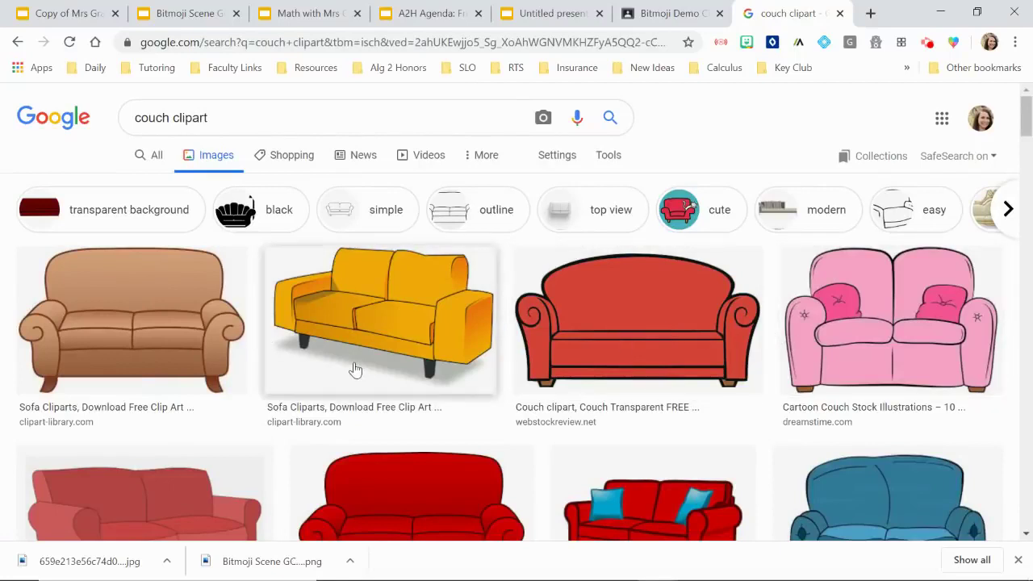
- Save the red WebStockReview couch image to Downloads as the JPEG couch-clipart-3
left_click(669, 292)
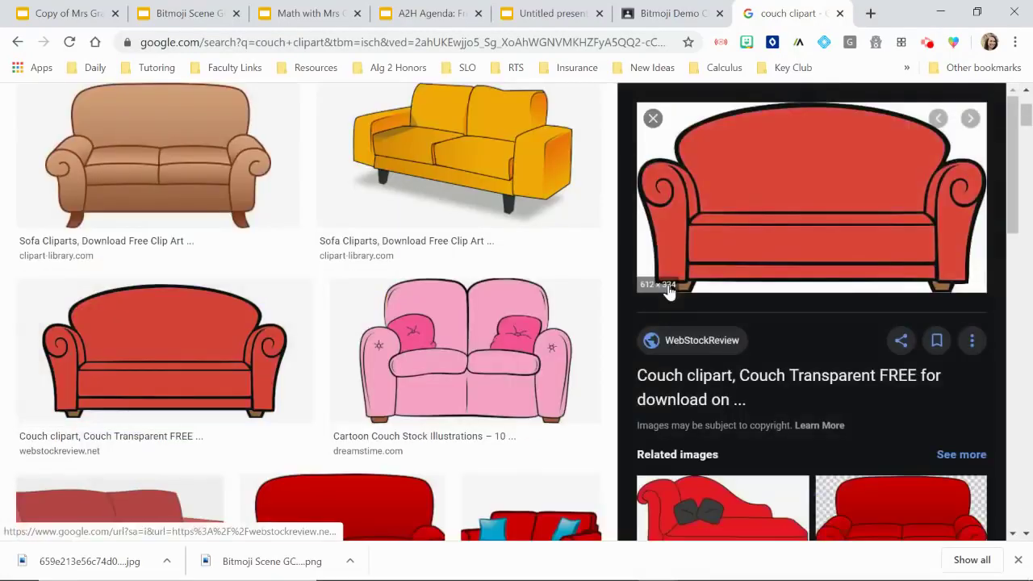
right_click(781, 176)
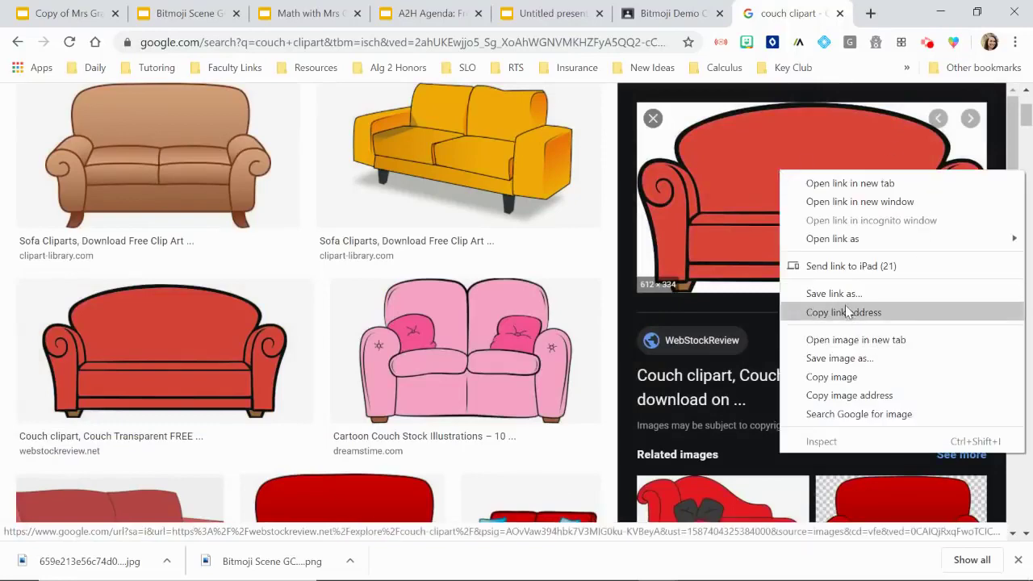
left_click(859, 360)
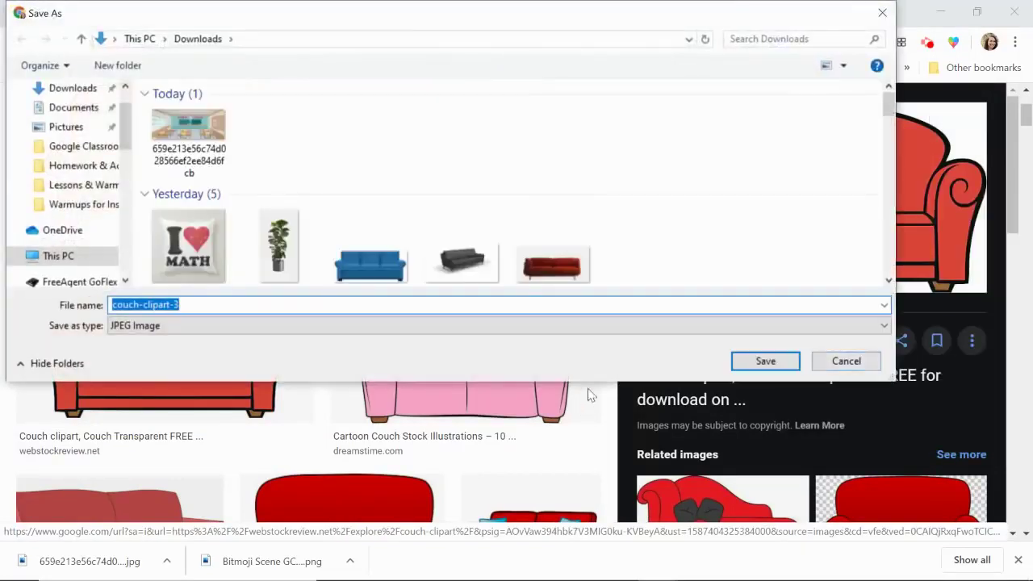
left_click(732, 363)
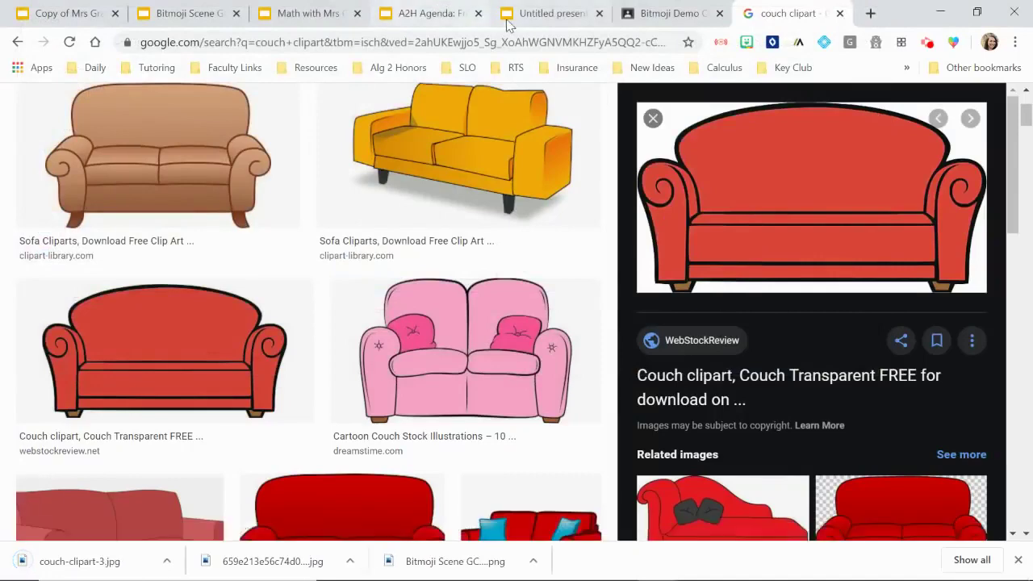
- Return to the untitled presentation, delete the green sofa and upload couch-clipart-3 from Downloads onto the slide
left_click(516, 15)
key("Delete")
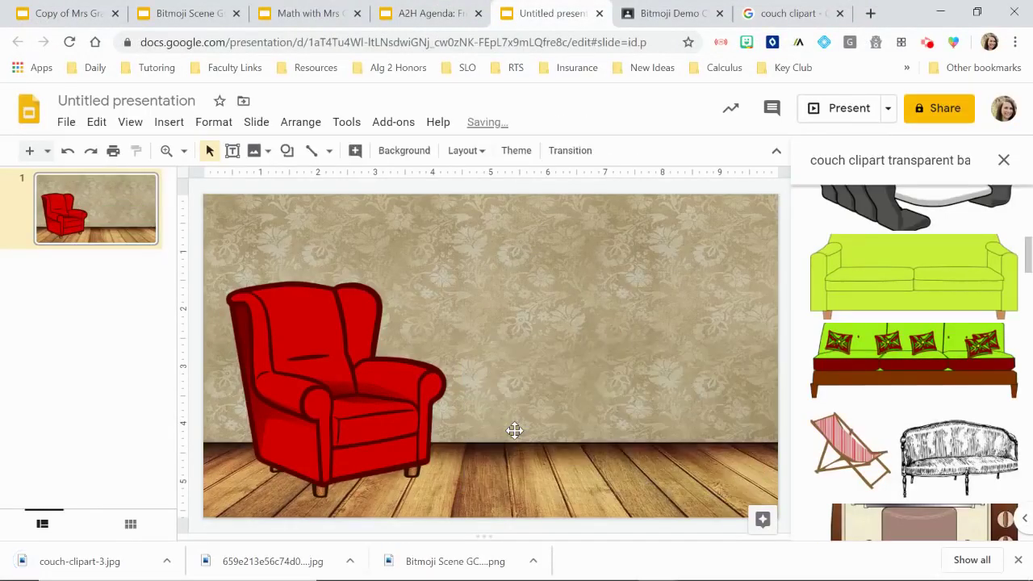
left_click(168, 121)
mouse_move(182, 154)
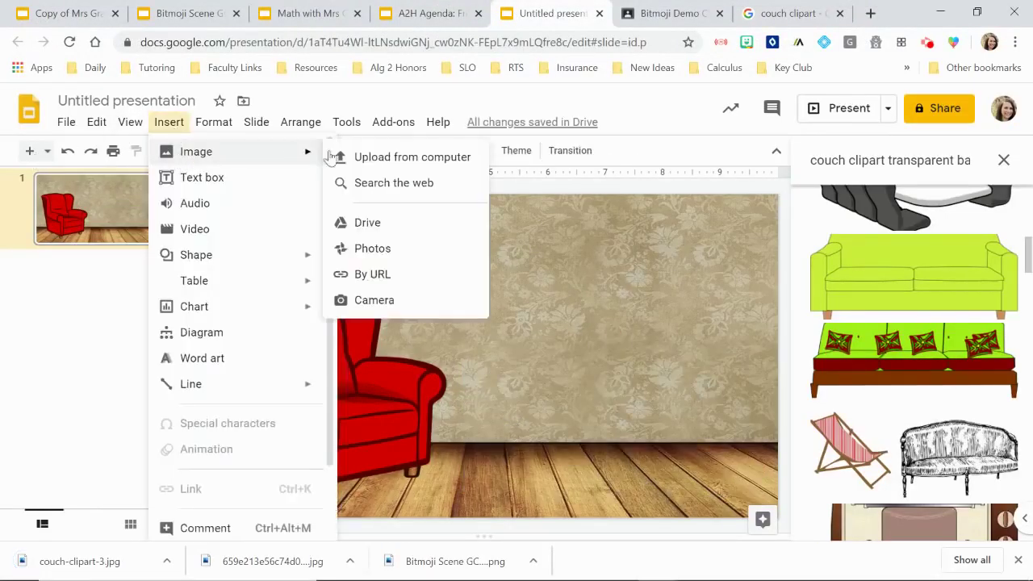
left_click(399, 165)
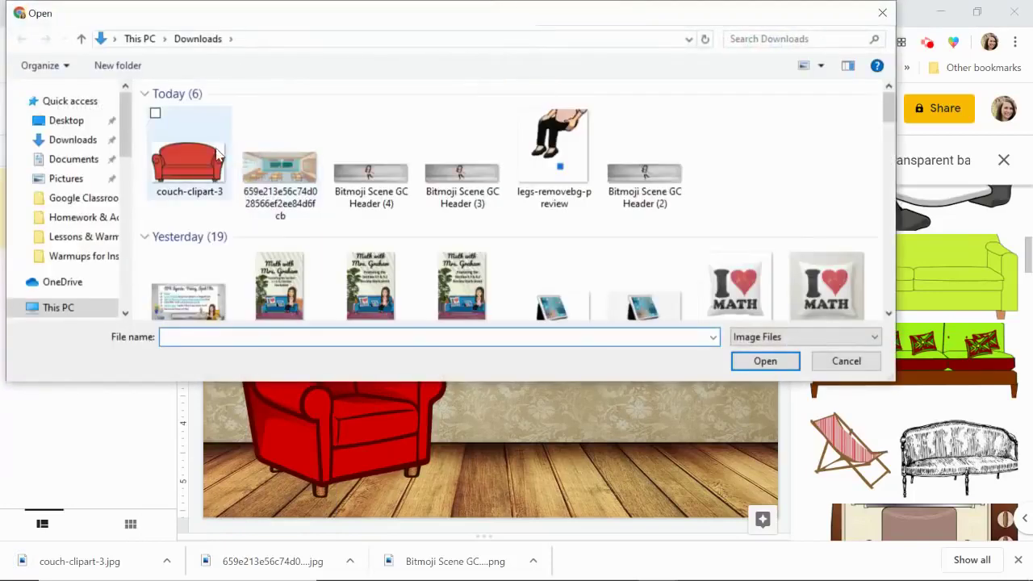
double_click(208, 154)
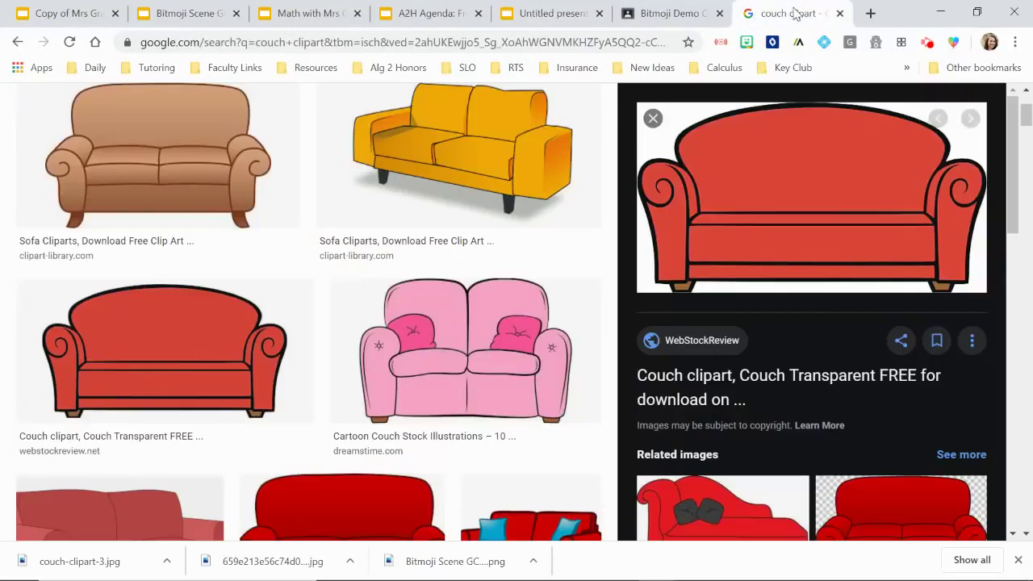
- Open the remove.bg website in a new browser tab
left_click(793, 14)
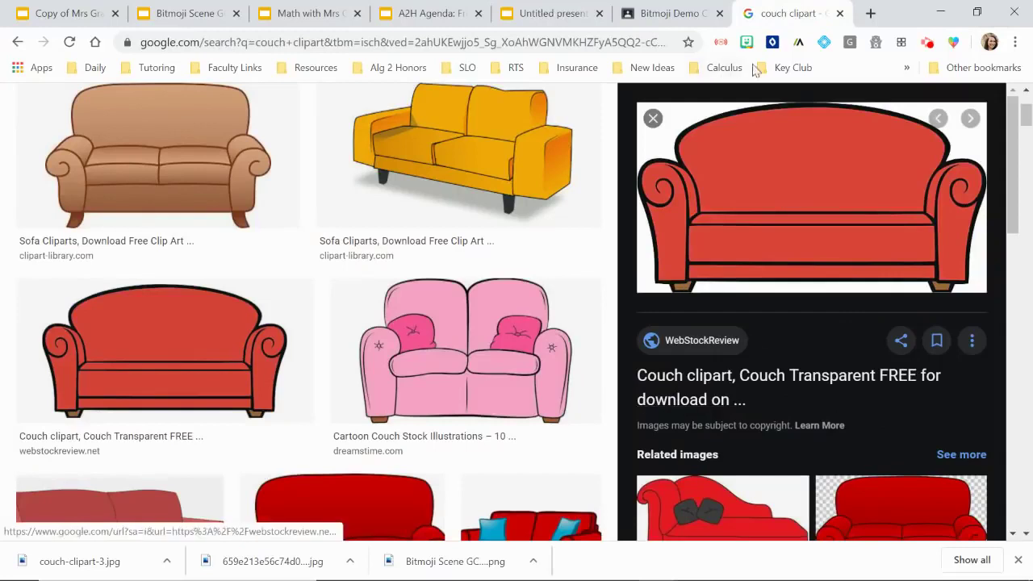
left_click(871, 14)
type("rem")
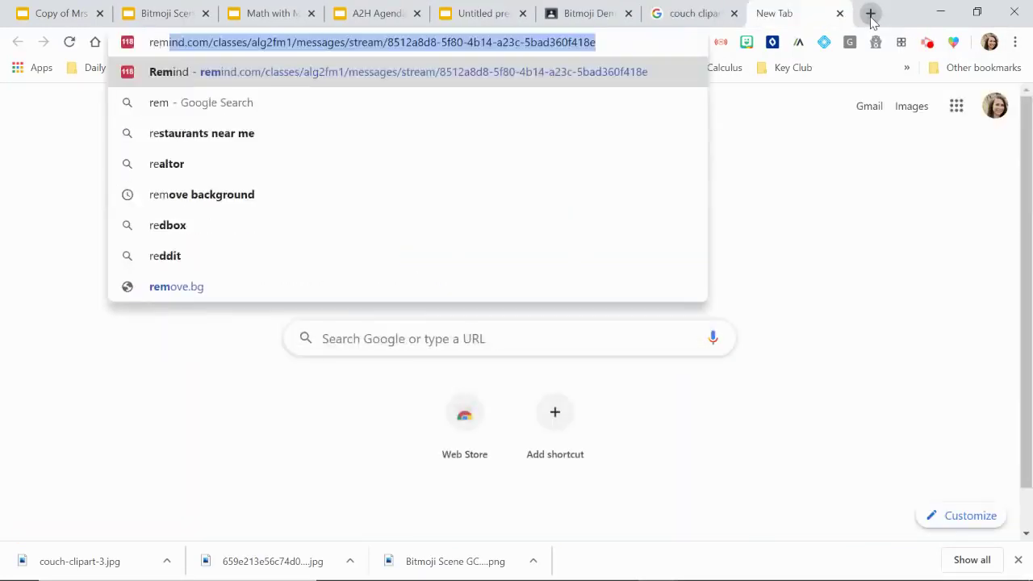
type("ove.bg")
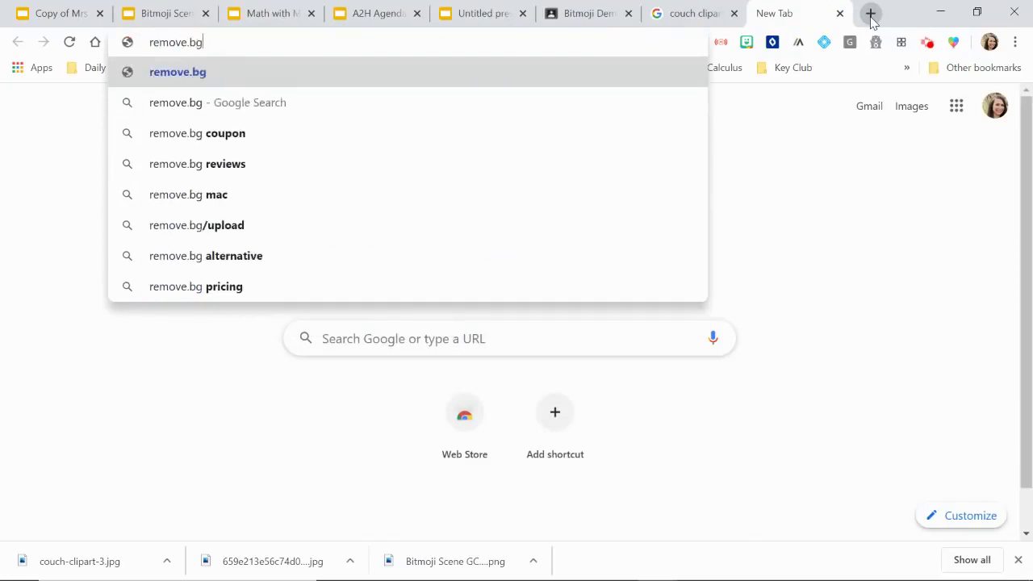
key("Return")
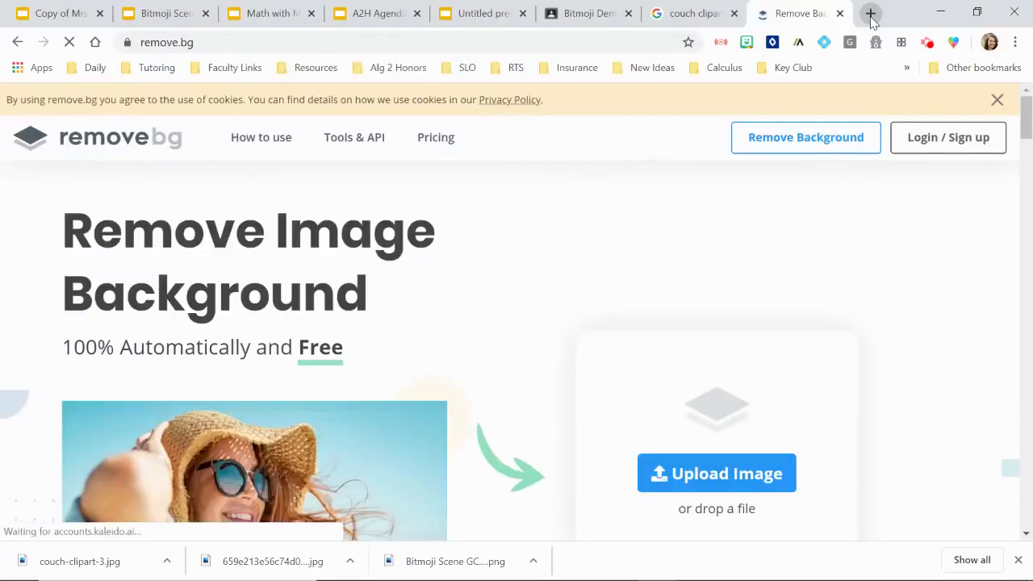
- Upload couch-clipart-3 from Downloads to remove.bg to strip its background
key("ctrl+v")
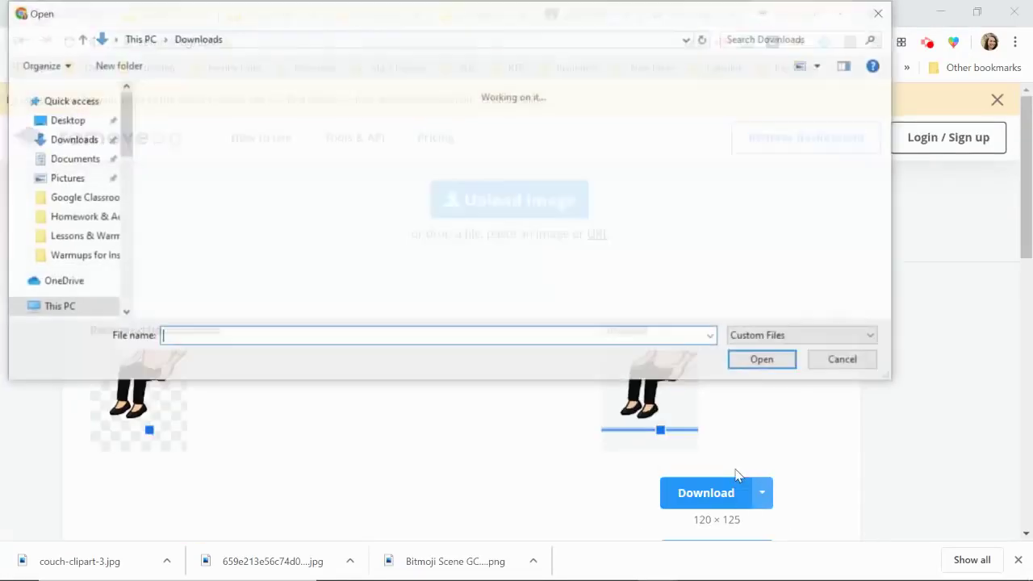
left_click(191, 169)
double_click(191, 169)
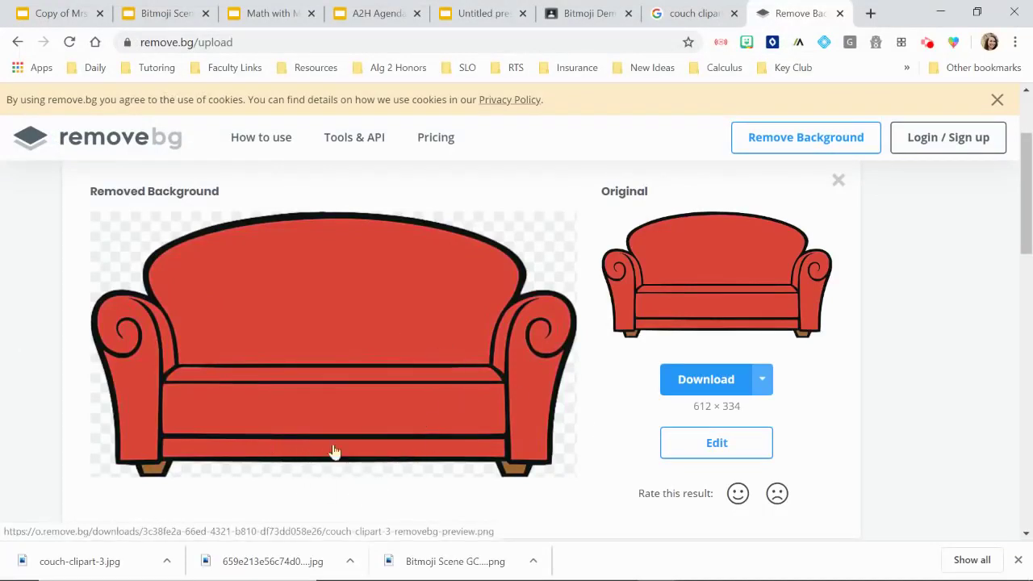
- Examine the Background and Erase / Restore editing options for the cut-out couch, then close the editor
left_click(742, 449)
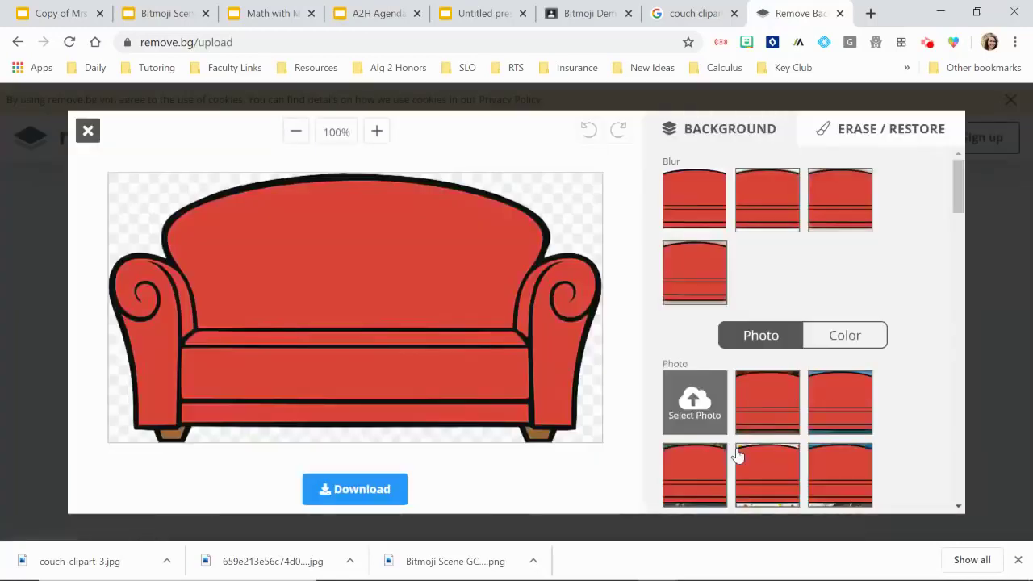
left_click(829, 144)
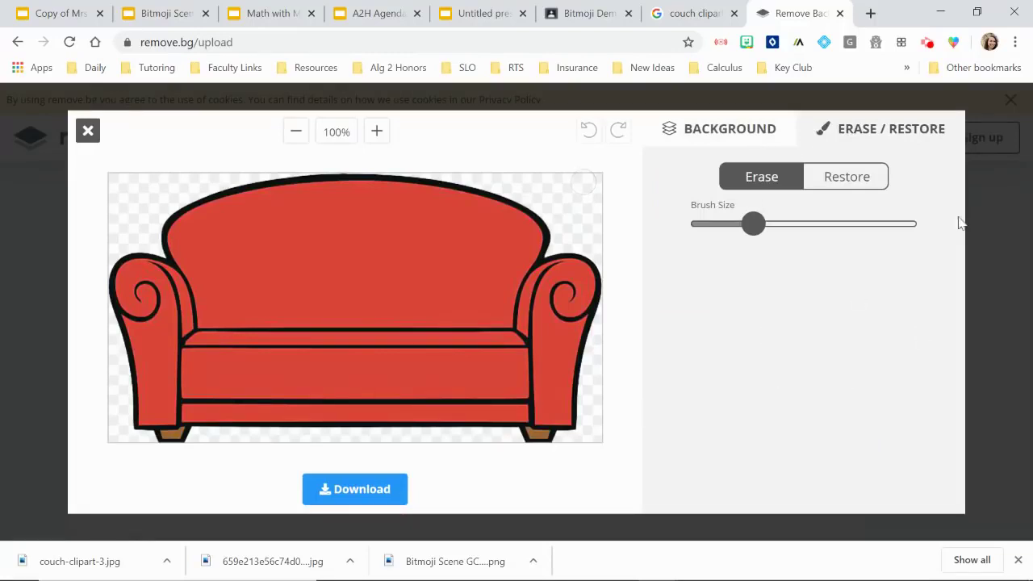
left_click(87, 132)
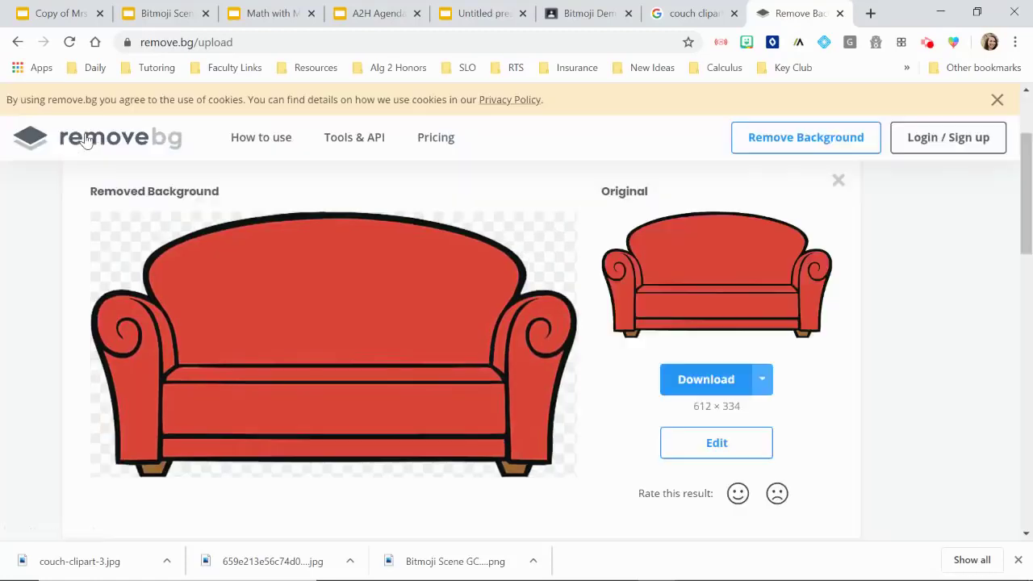
- Download the background-free couch from remove.bg and delete the white-background couch from the untitled presentation's slide
left_click(687, 386)
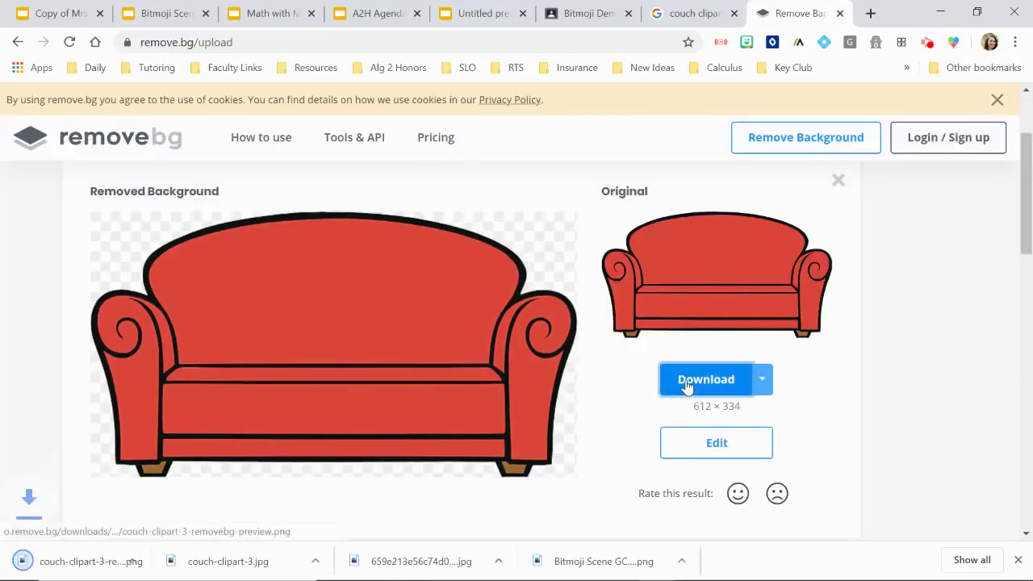
left_click(450, 15)
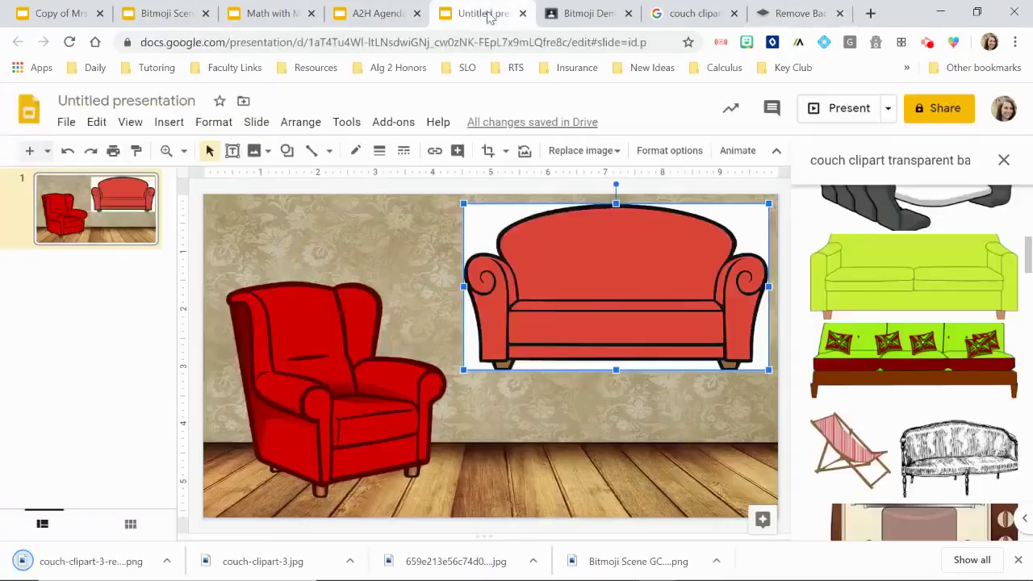
key("Delete")
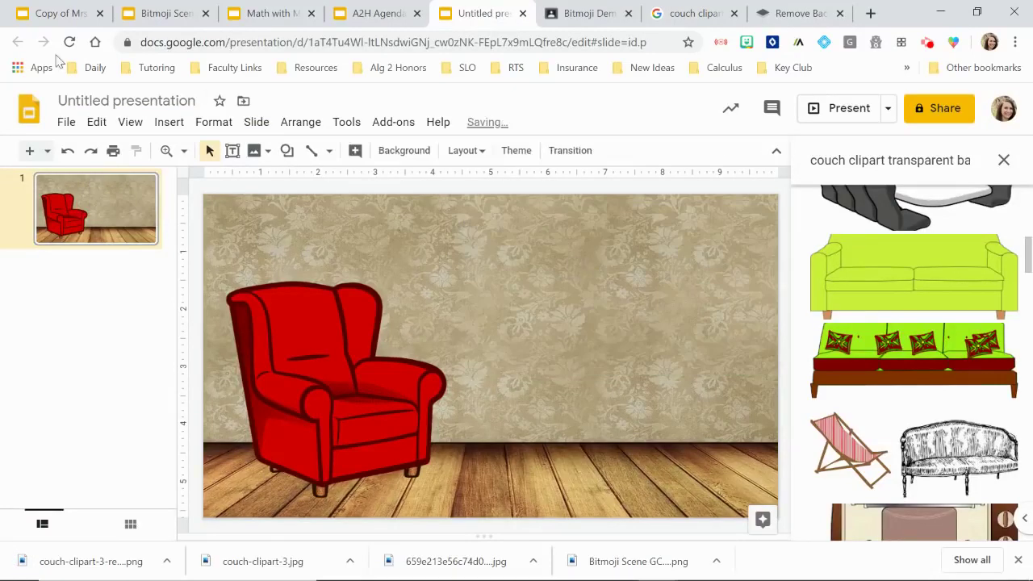
- Upload the background-free couch image from Downloads, place it on the floor beside the armchair and close the image search
left_click(169, 121)
mouse_move(190, 152)
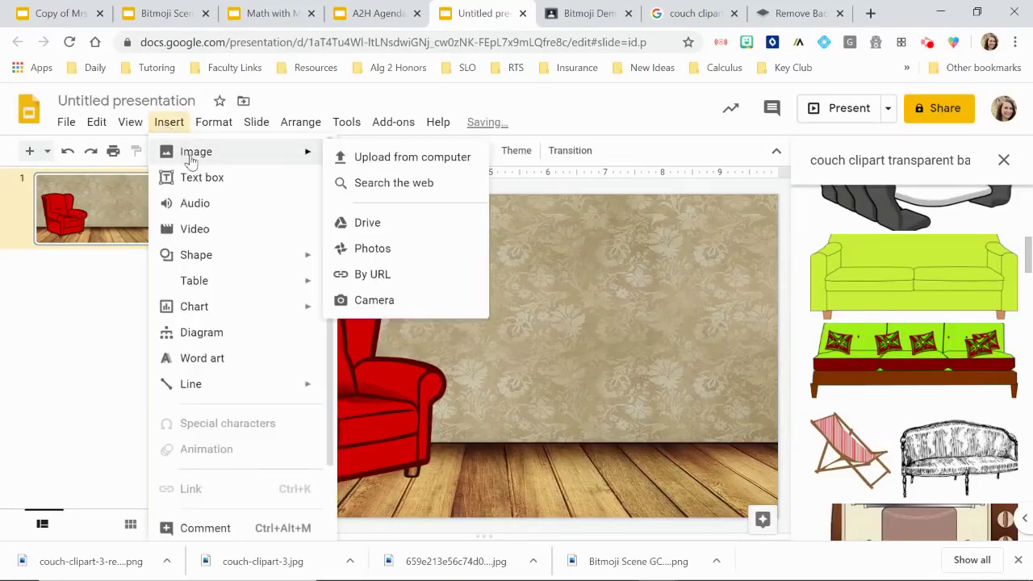
left_click(389, 161)
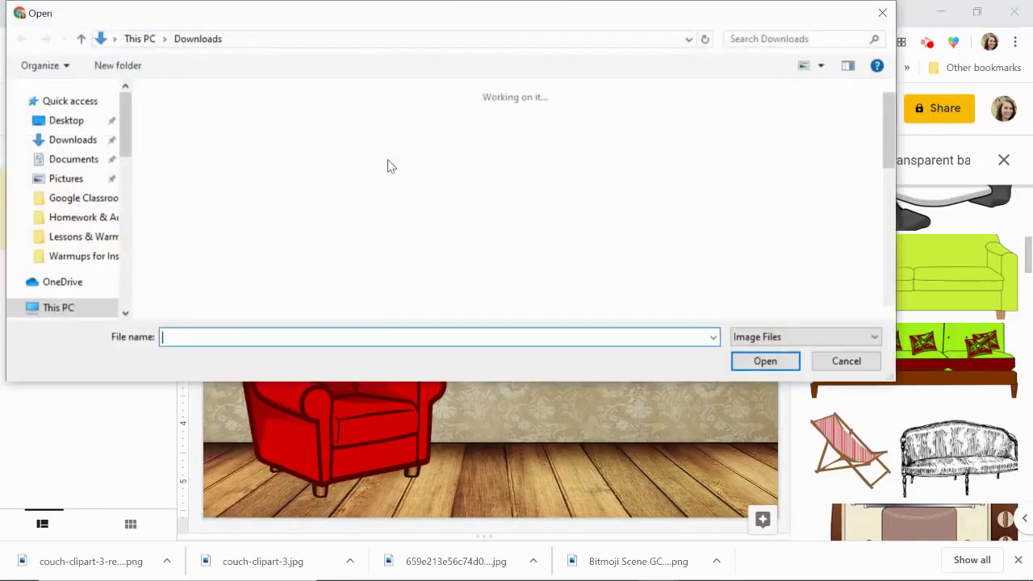
double_click(191, 168)
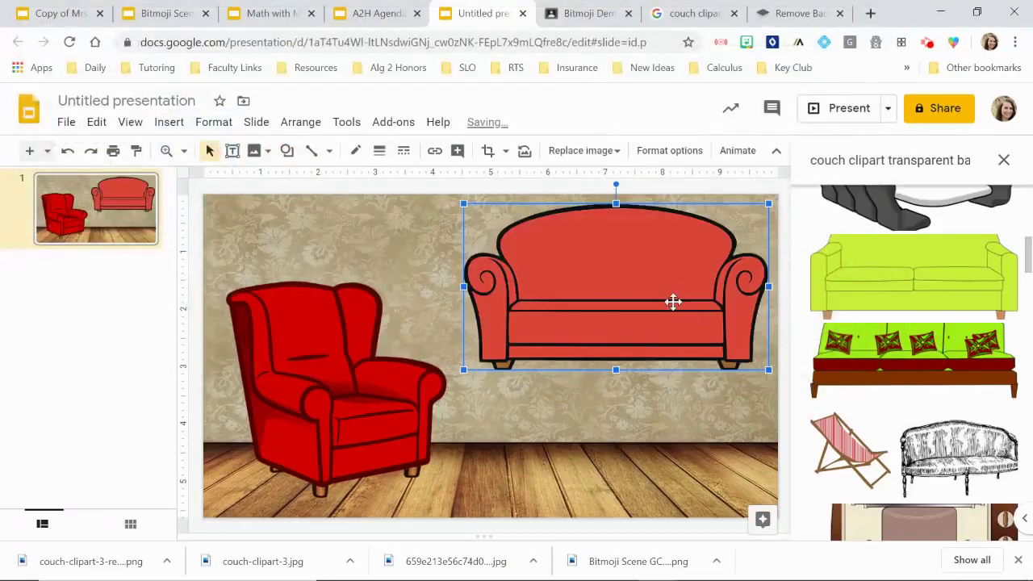
left_click_drag(638, 431, 661, 406)
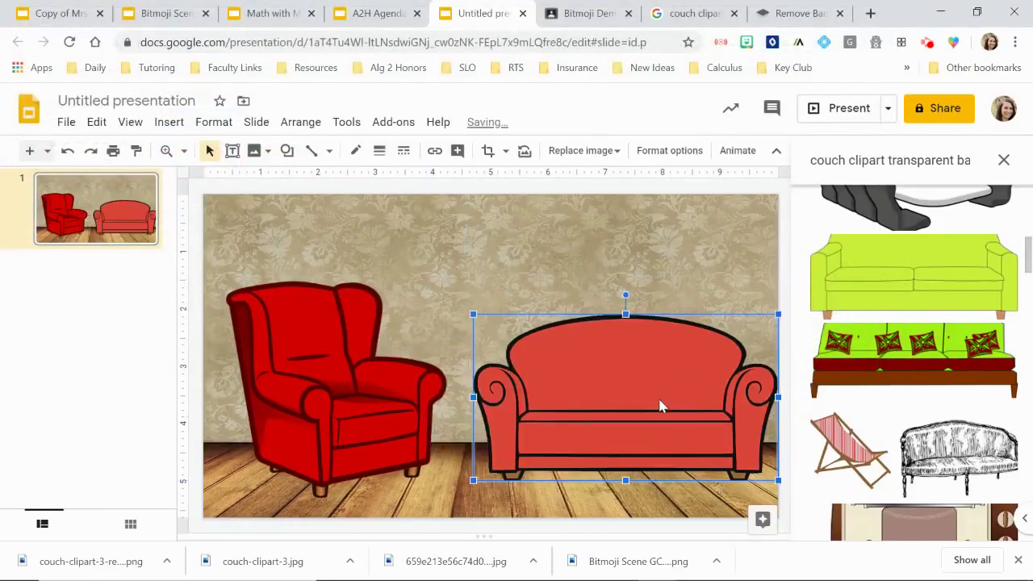
left_click(676, 512)
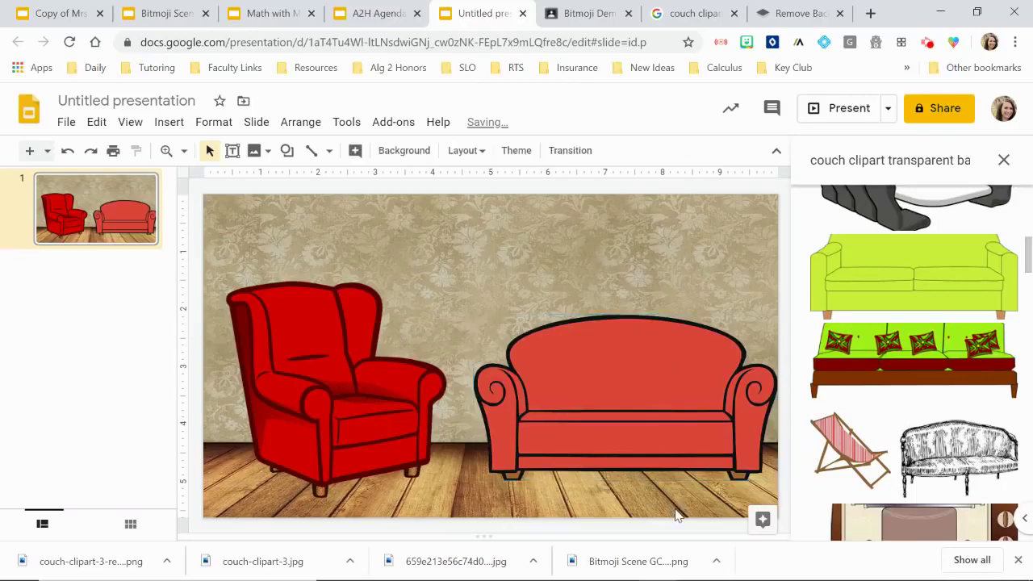
left_click(1004, 162)
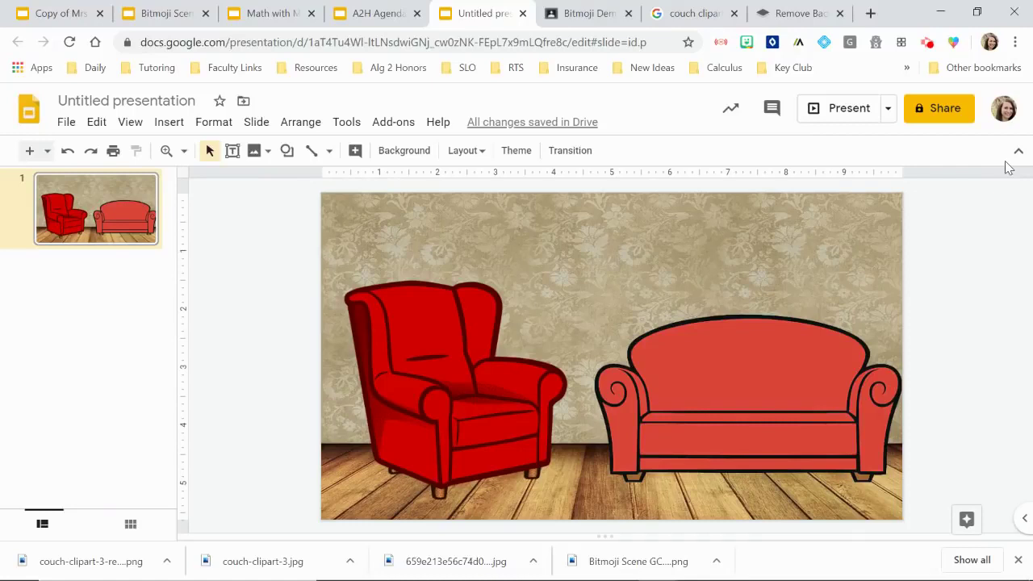
- Recolor the couch on the slide, trying Light 1 before applying the olive-green Dark 8 option
left_click(705, 413)
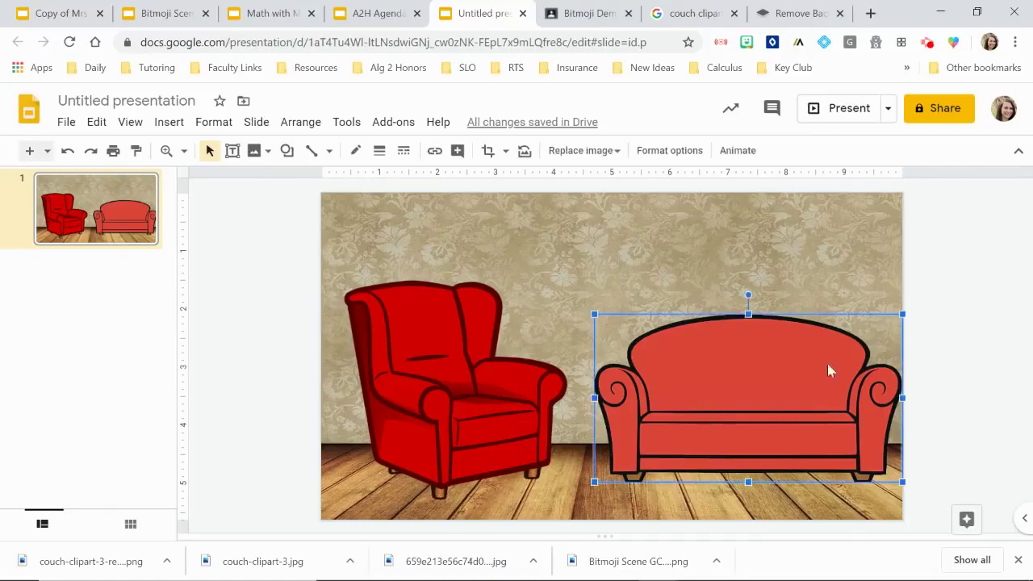
left_click(673, 154)
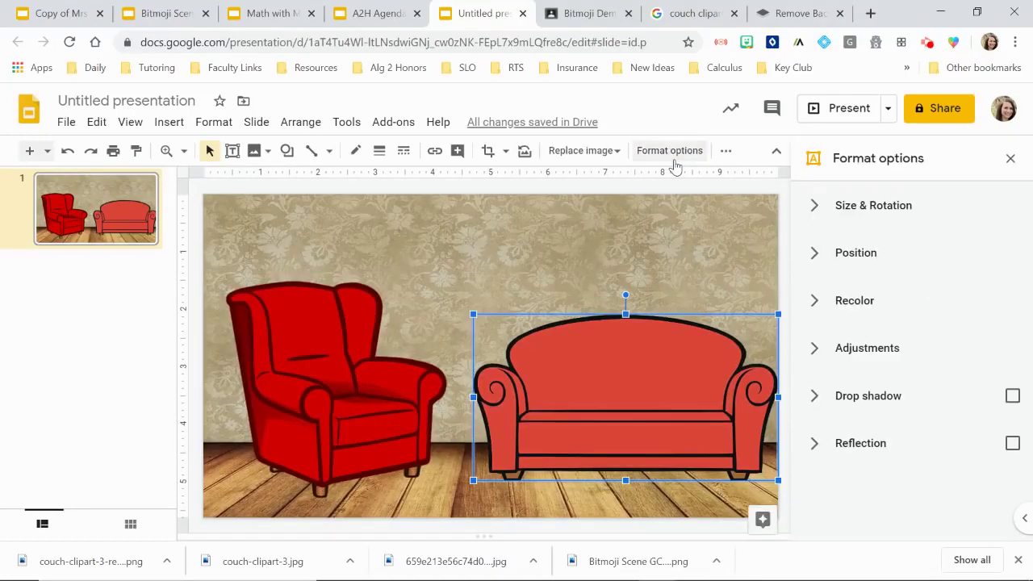
left_click(843, 301)
left_click(888, 348)
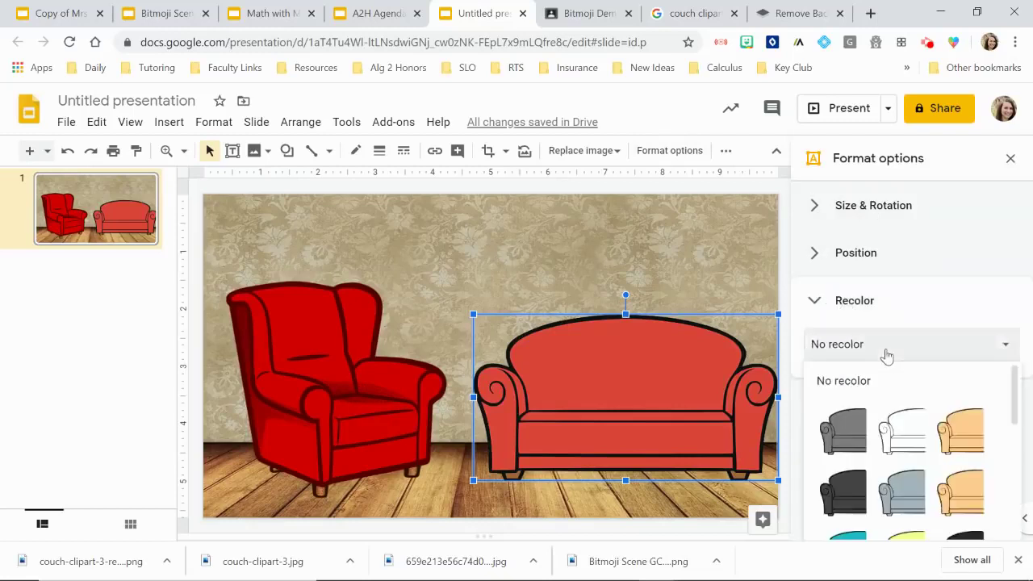
left_click(857, 437)
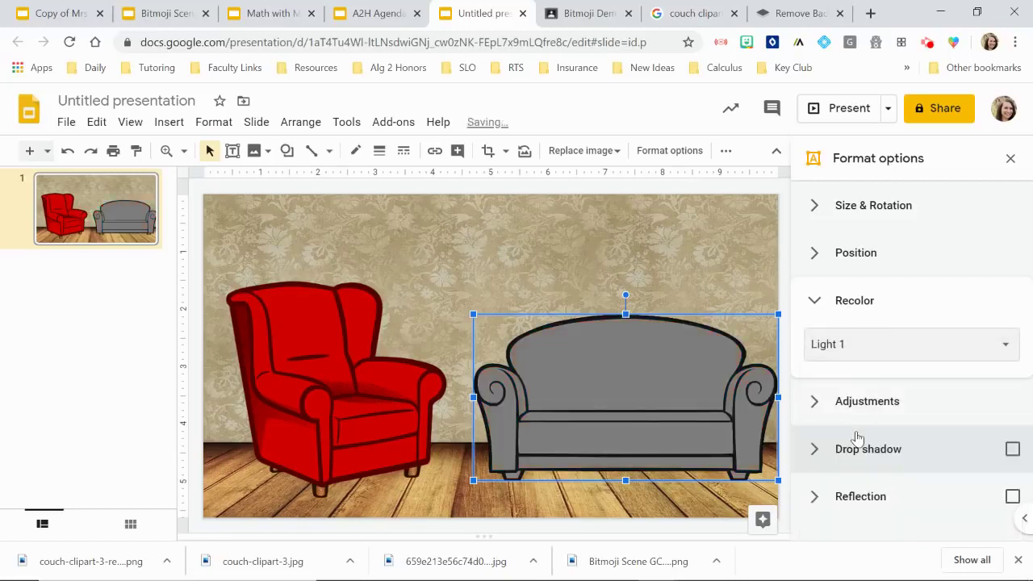
left_click(902, 361)
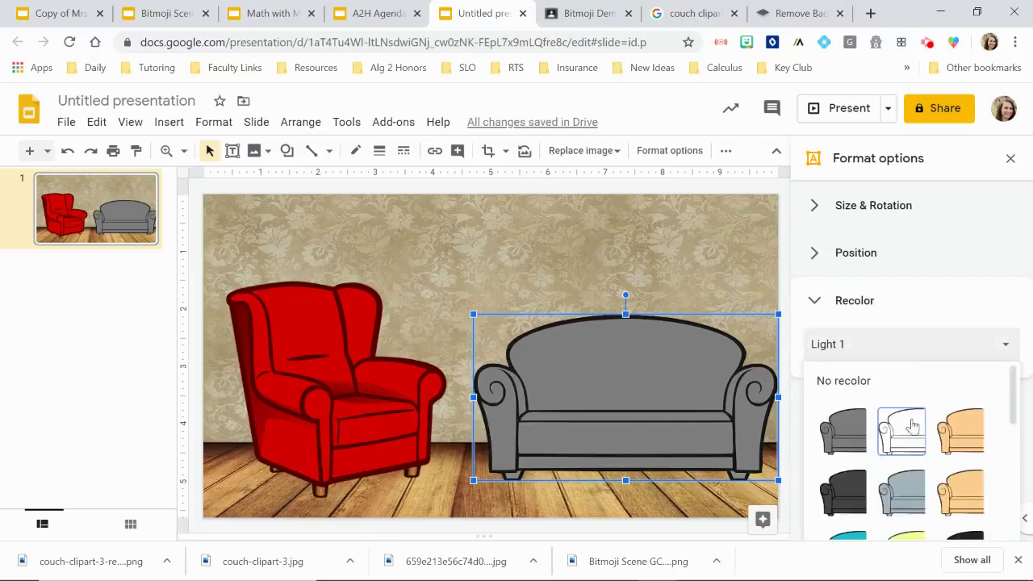
scroll(913, 428, "down", 5)
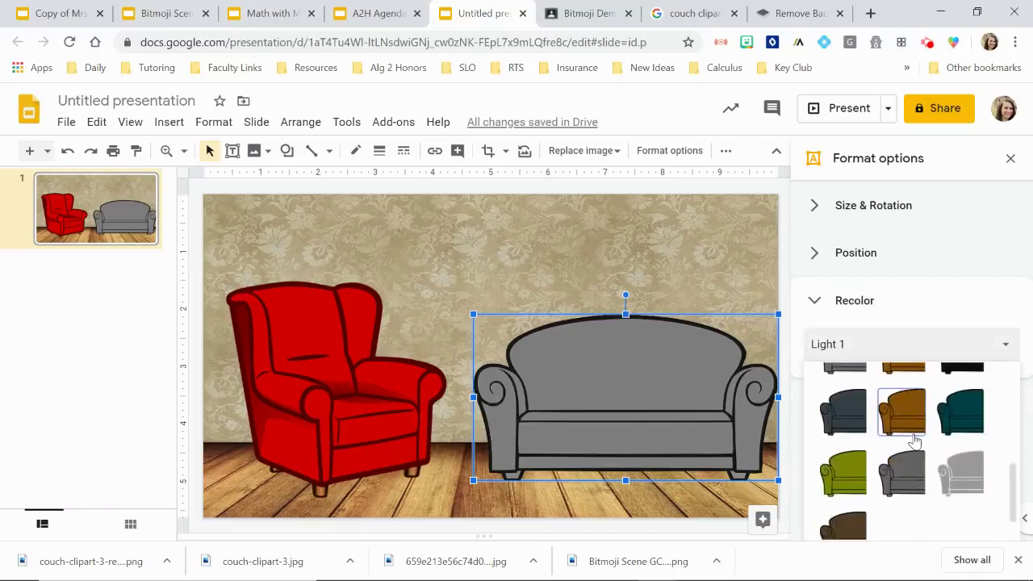
left_click(849, 453)
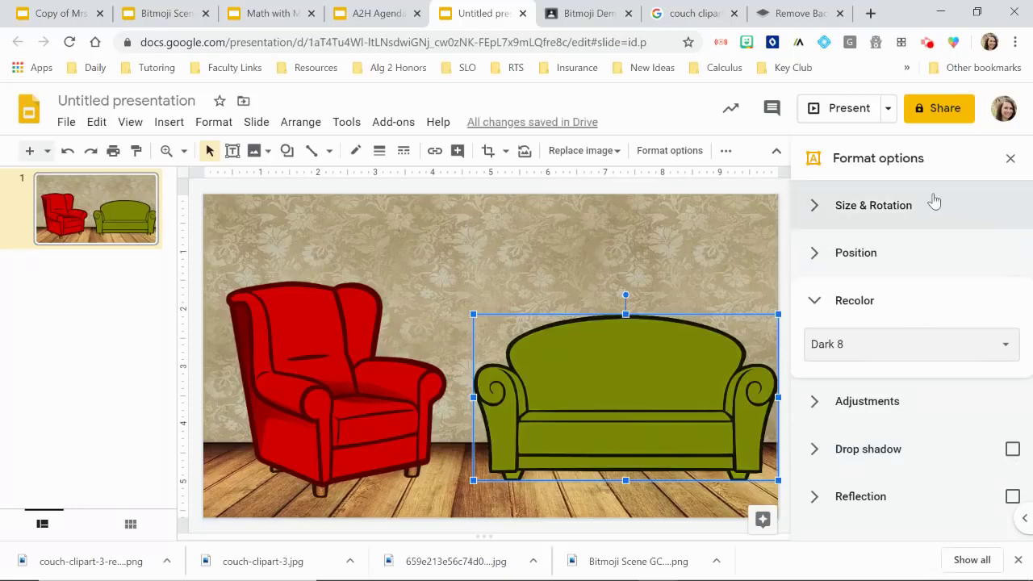
- Show the couch's Position settings and nudge it up and down until its Y position is 1.92 in
left_click(431, 492)
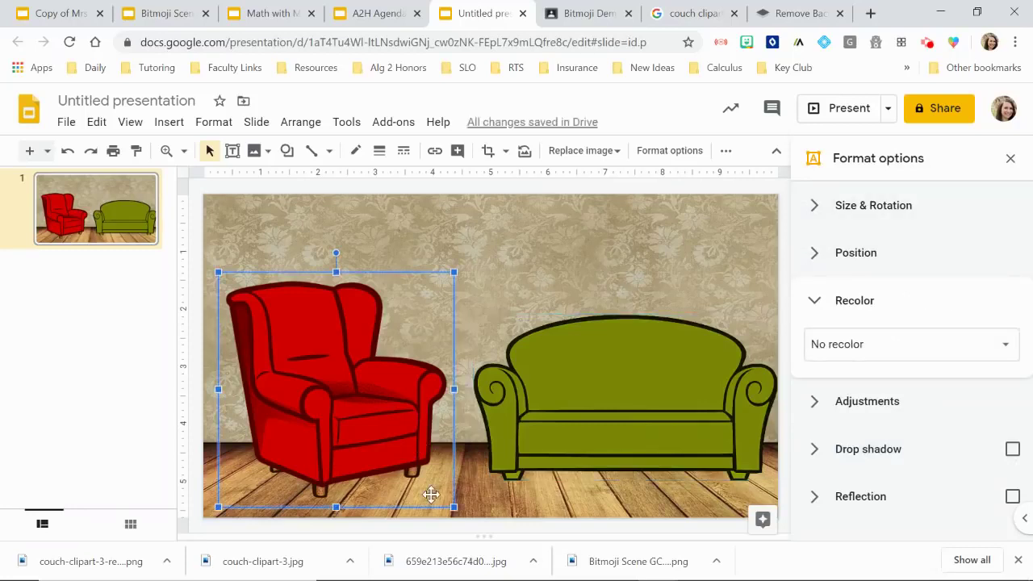
left_click(503, 503)
left_click(590, 459)
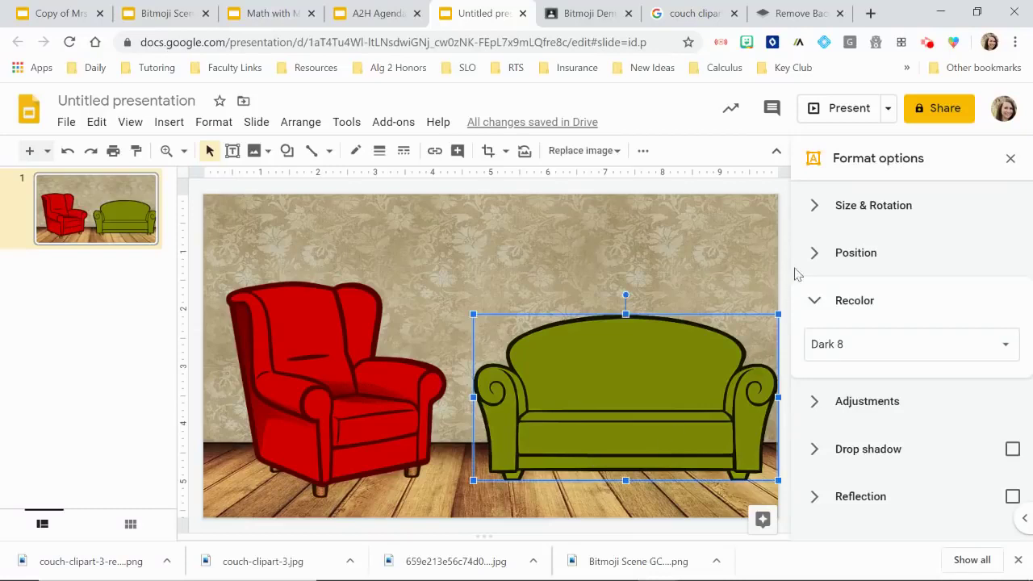
left_click(830, 253)
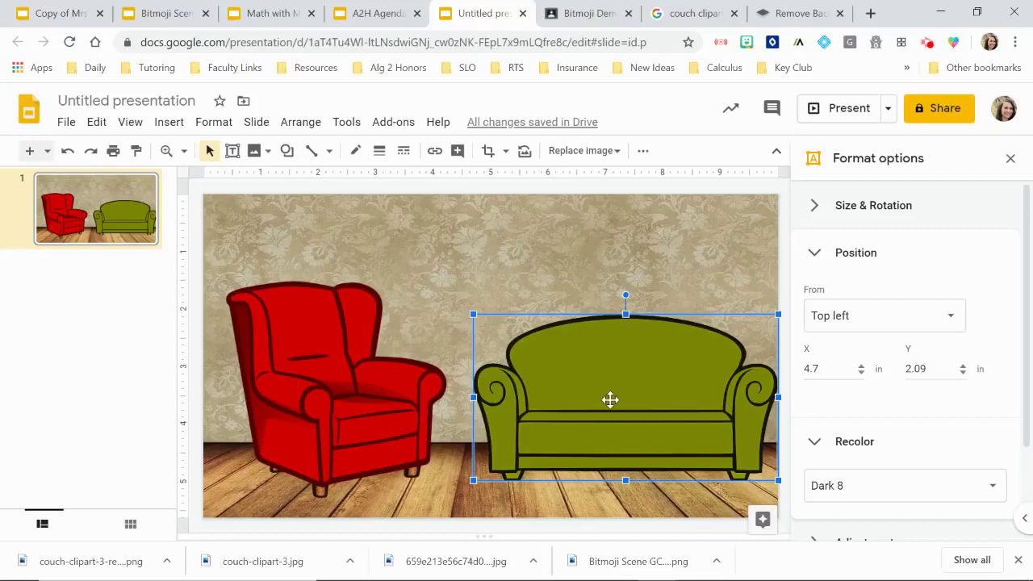
key("Up")
key("Down")
key("Up")
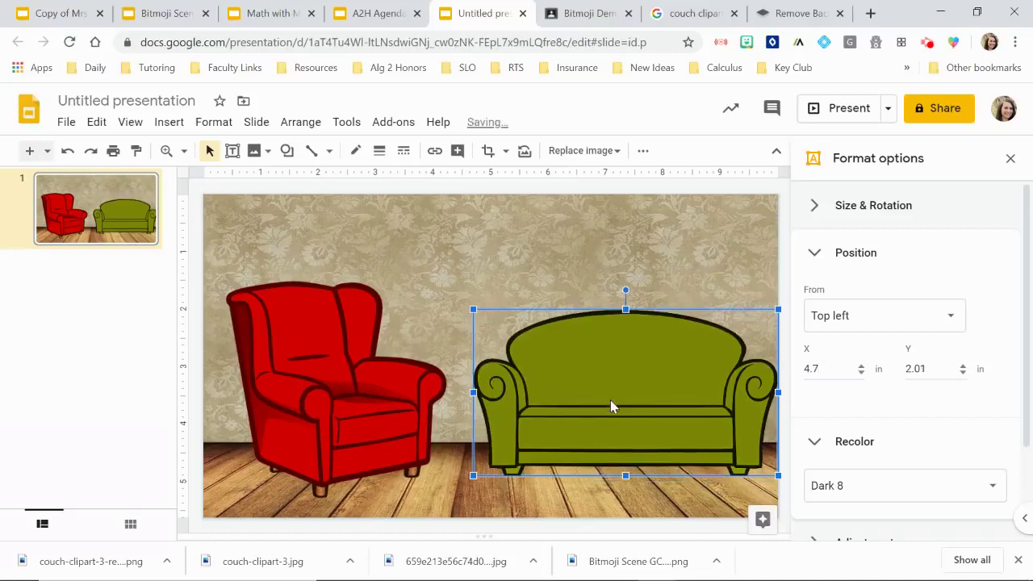
key("Down")
key("Down")
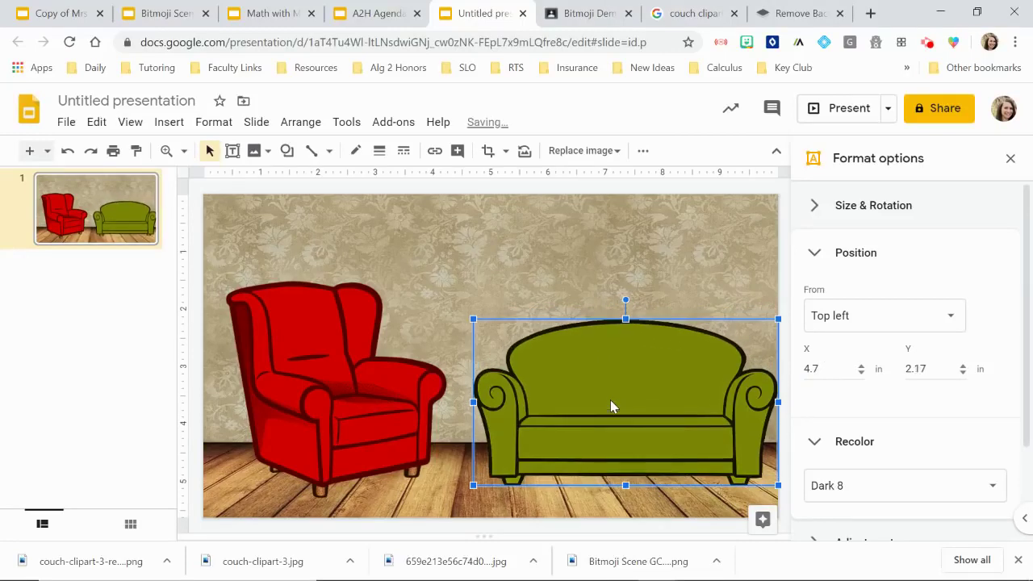
key("Up")
key("Up")
key("Down")
key("Up")
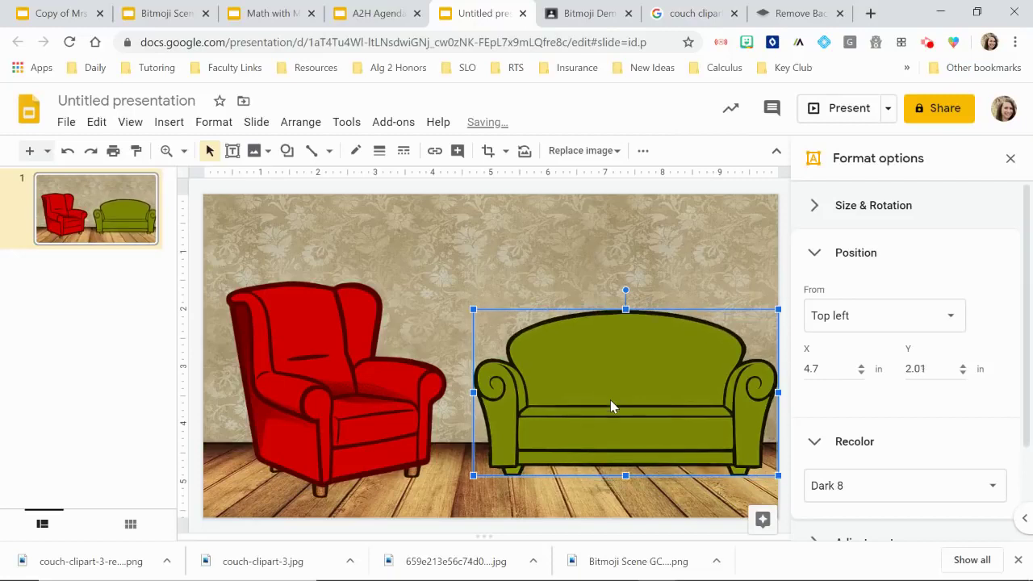
key("Up")
key("Down")
key("Down")
key("Up")
key("Up")
key("Down")
key("Down")
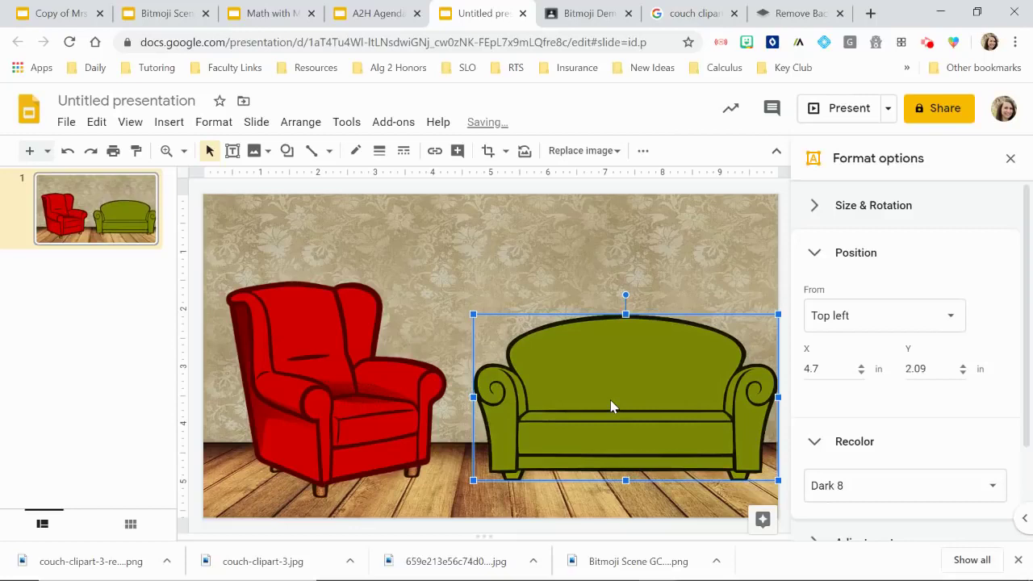
key("Up")
key("Up")
- Nudge the couch sideways in both directions, finishing at an X position of 4.7 in
key("Left")
key("Right")
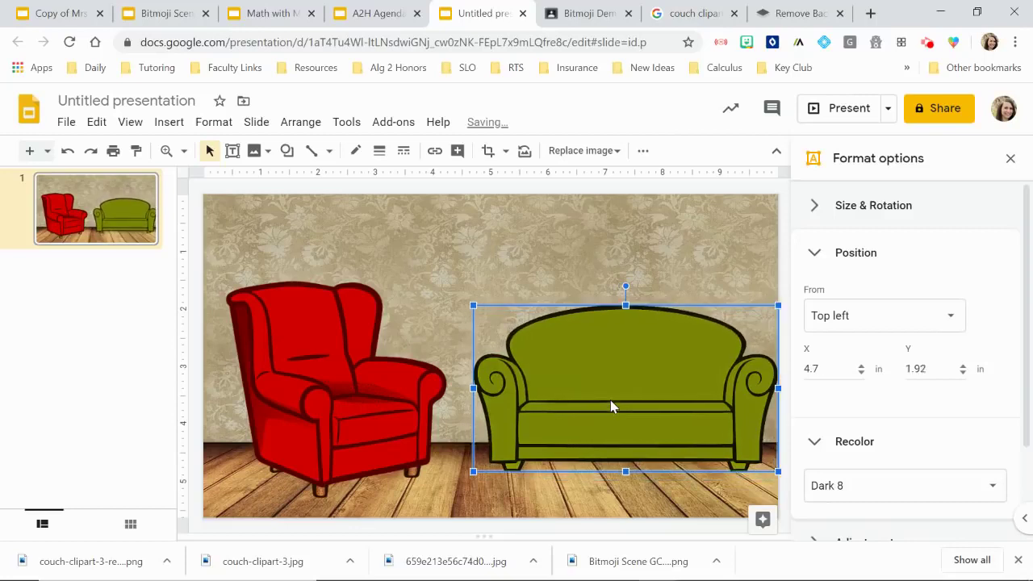
key("Left")
key("Right")
key("Left")
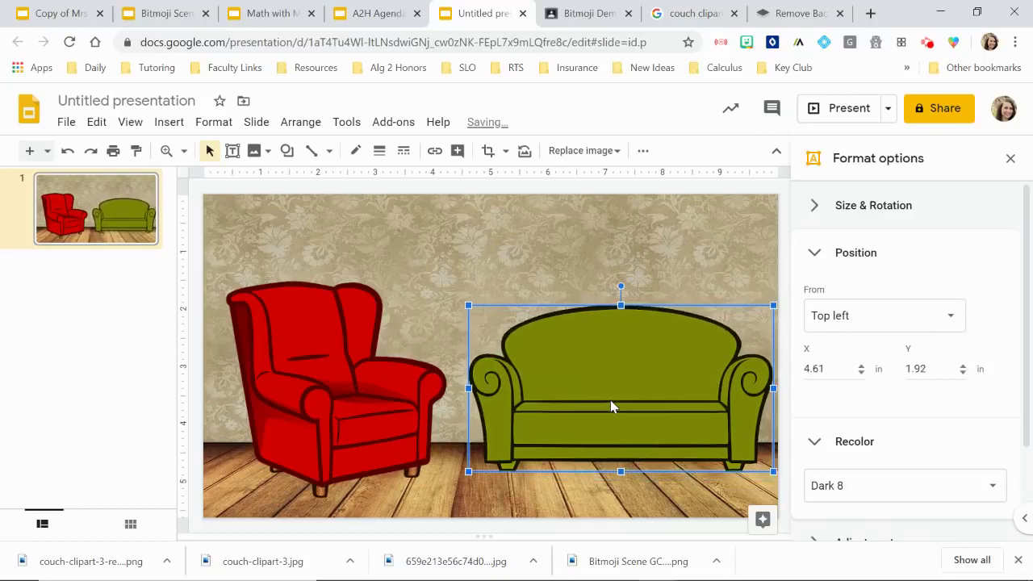
key("Right")
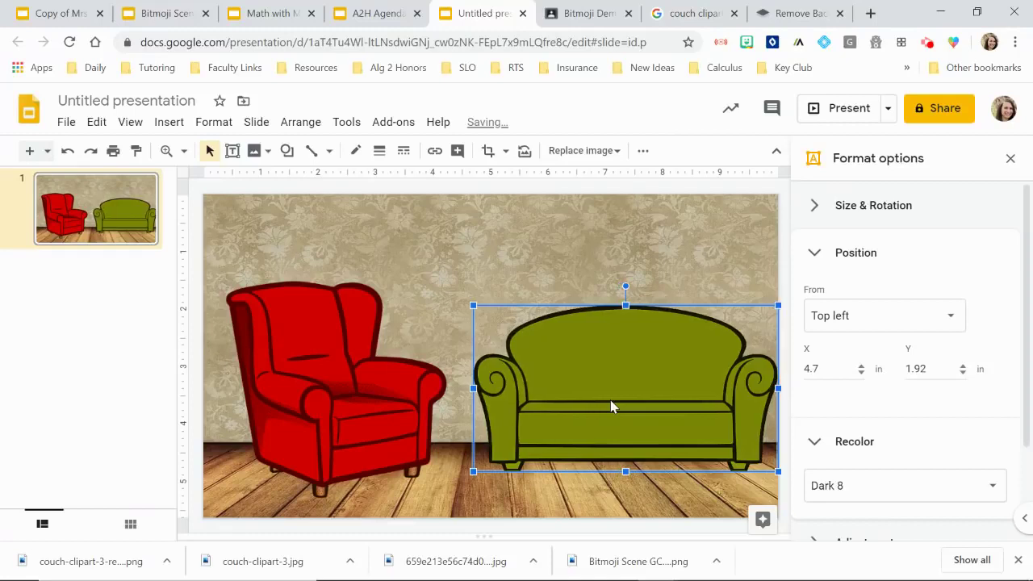
- Try X positions of 4.75 in and 4.79 in for the couch, finally moving it left to 4.54 in
left_click(833, 367)
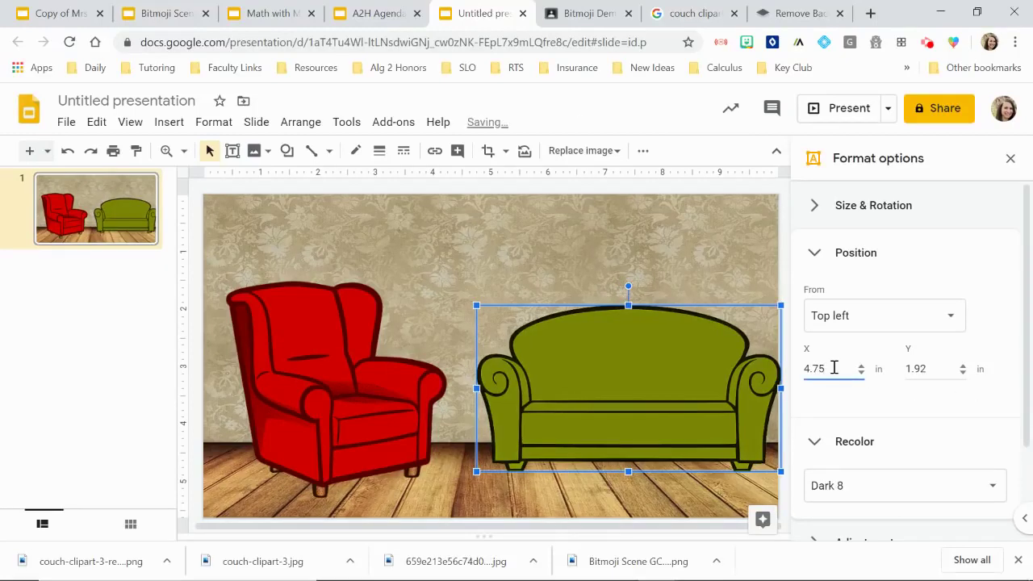
key("BackSpace")
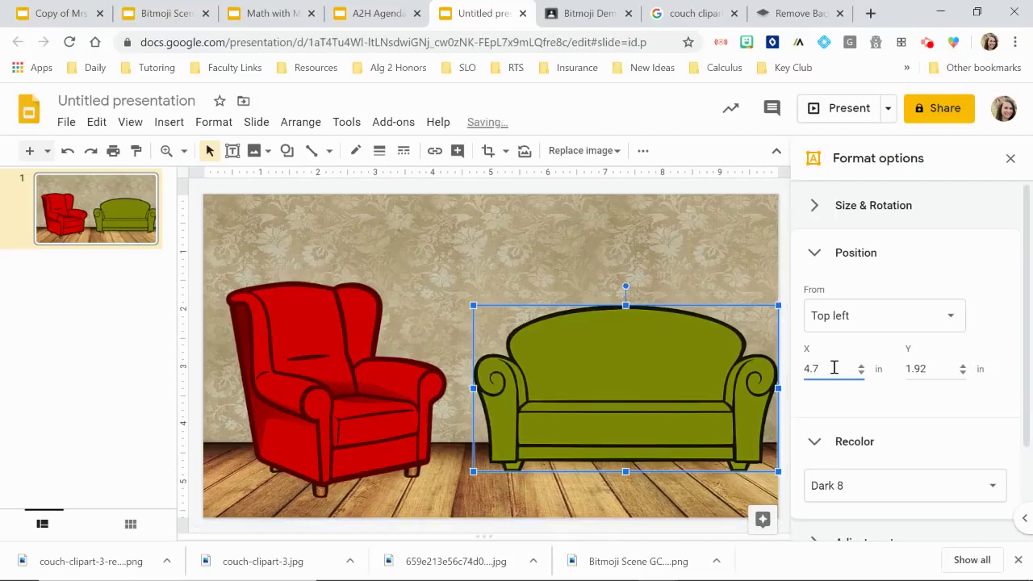
type("9")
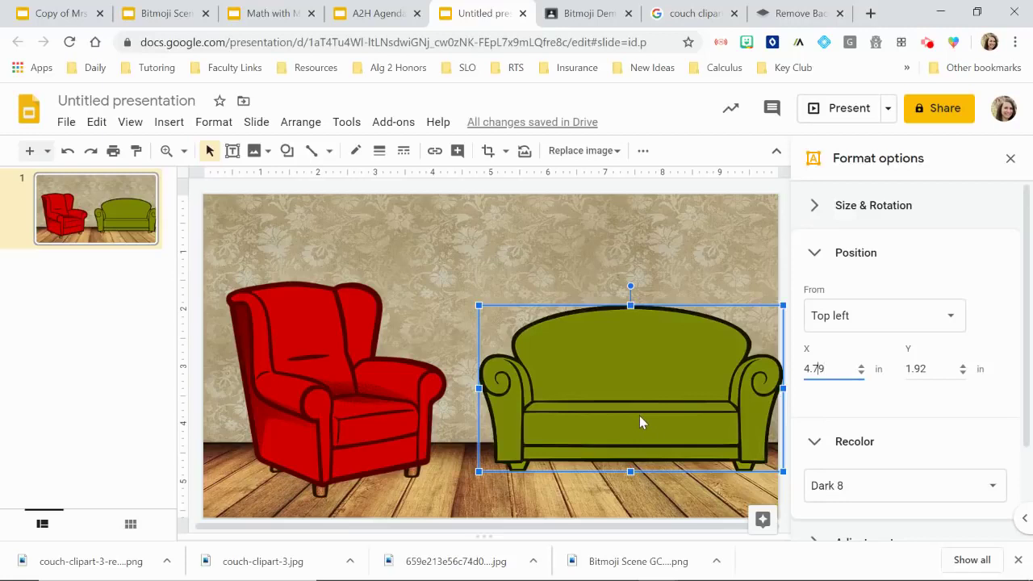
key("Escape")
key("Left")
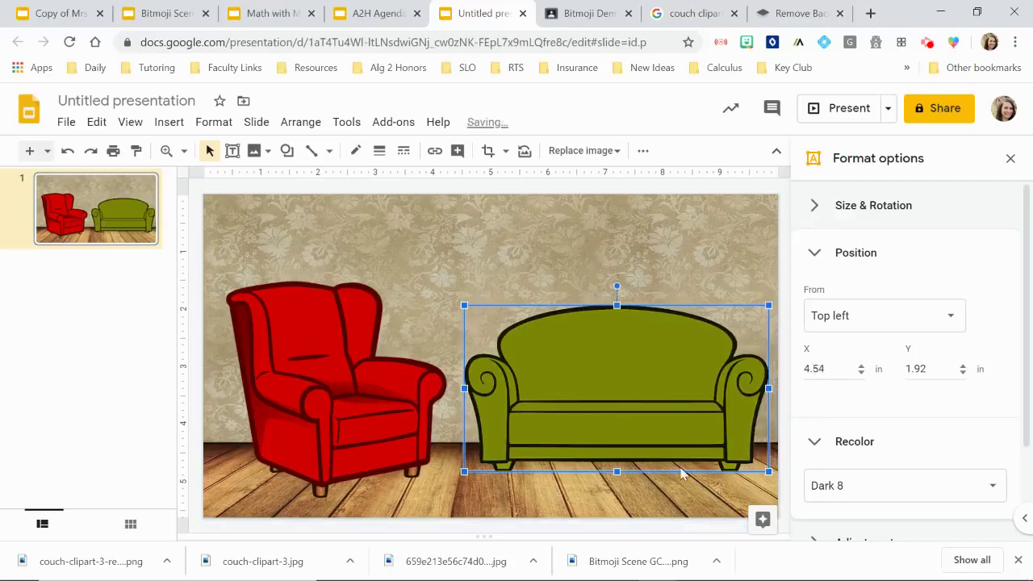
- Examine the couch's Size & Rotation options, collapse them and deselect the couch
left_click(813, 253)
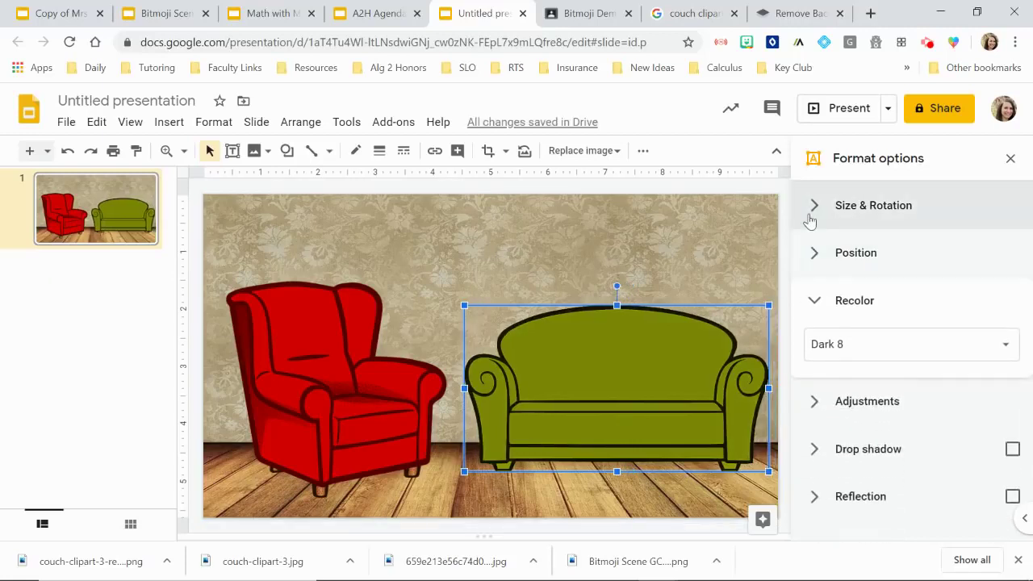
left_click(812, 218)
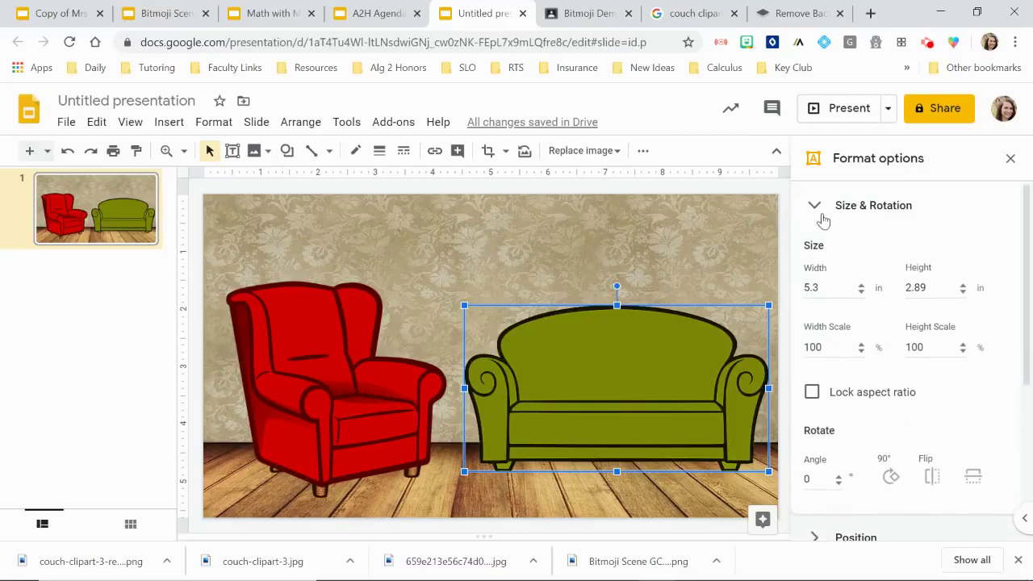
left_click(815, 208)
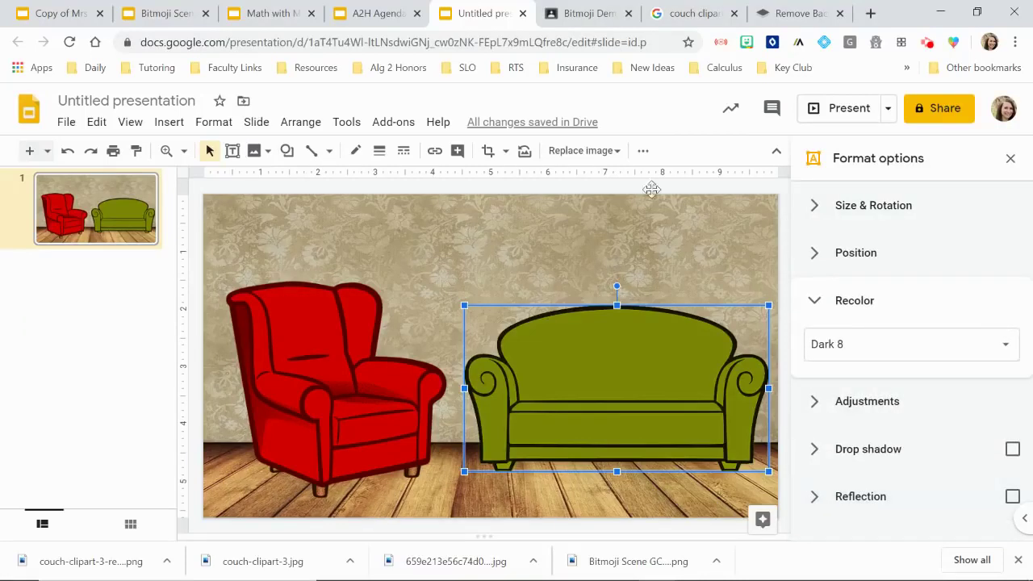
left_click(659, 246)
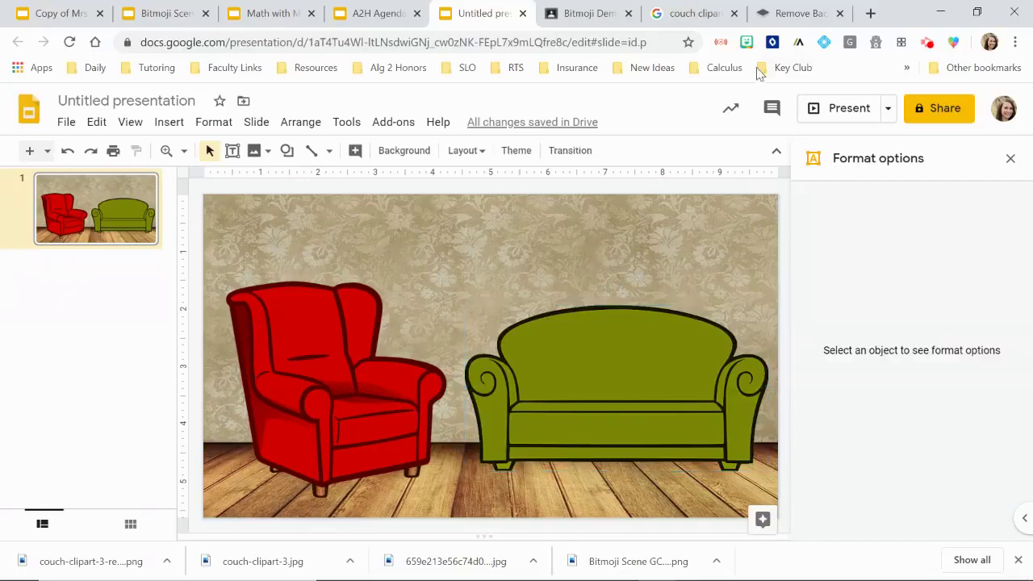
- Search the Bitmoji collection for "sit" and add the seated Bitmoji with hands on her lap to the slide
left_click(746, 43)
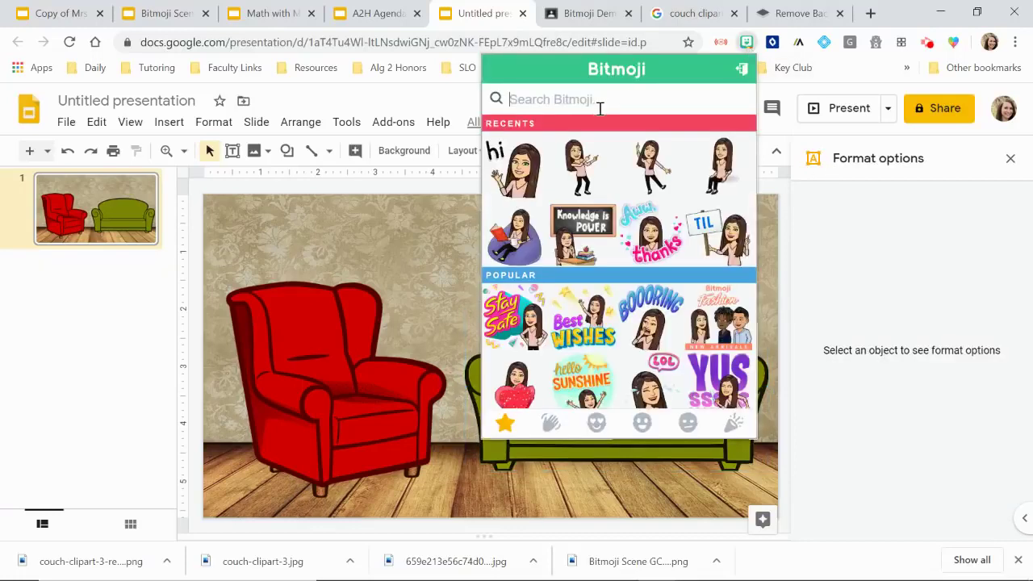
type("sit")
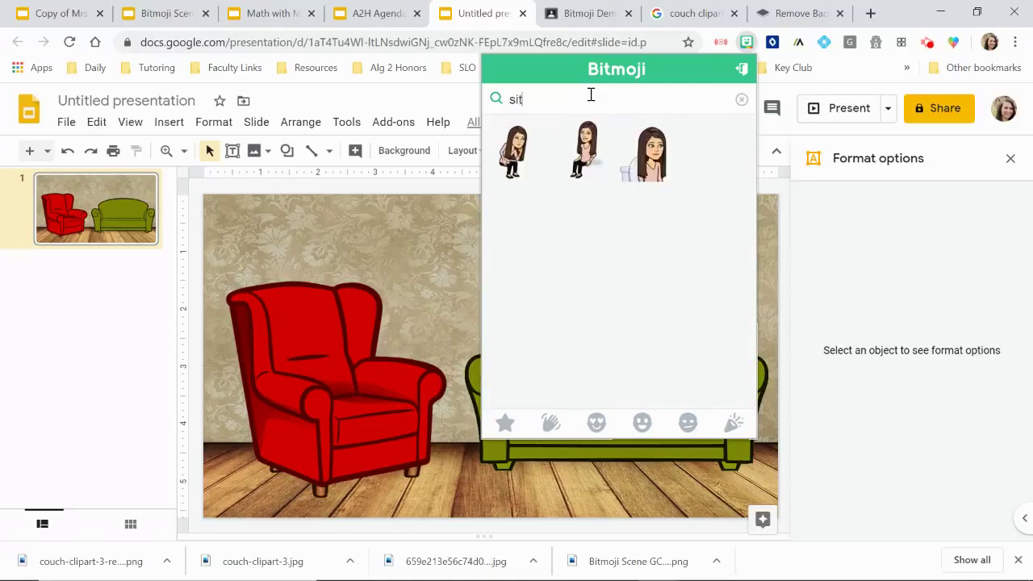
left_click_drag(588, 150, 437, 353)
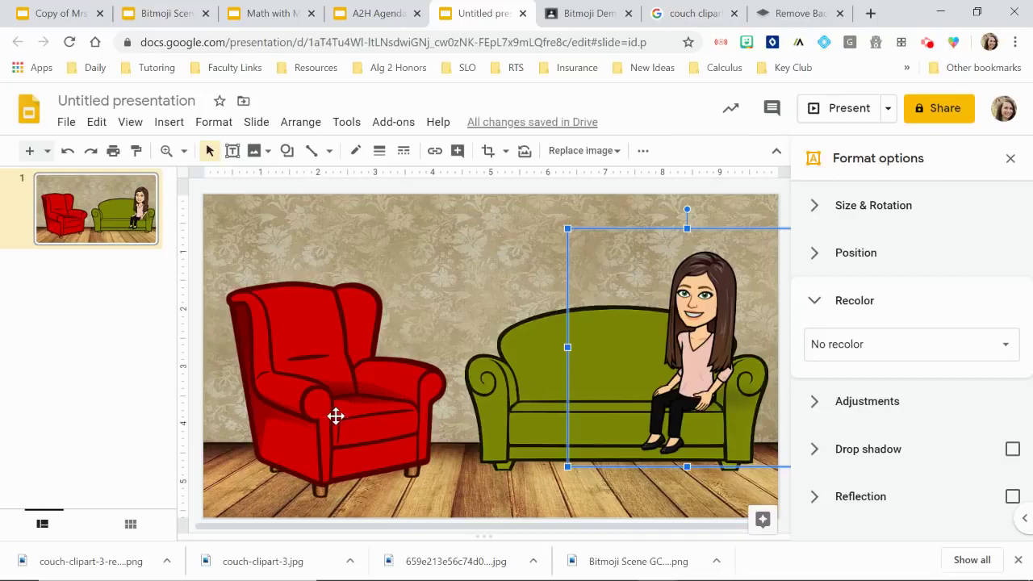
- Try the Reflection effect on the seated Bitmoji and turn it off again
left_click(809, 499)
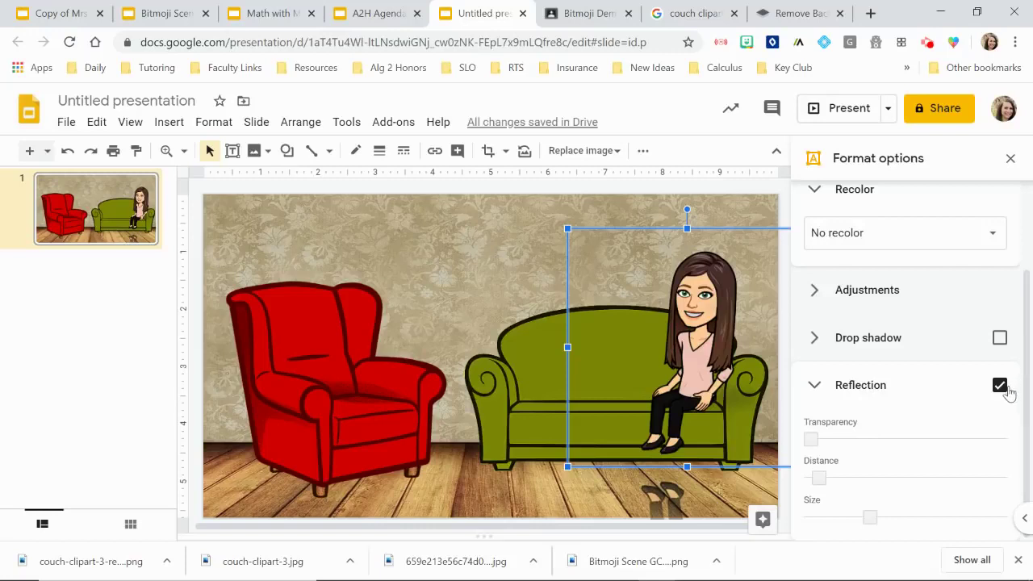
left_click(973, 385)
left_click(1013, 497)
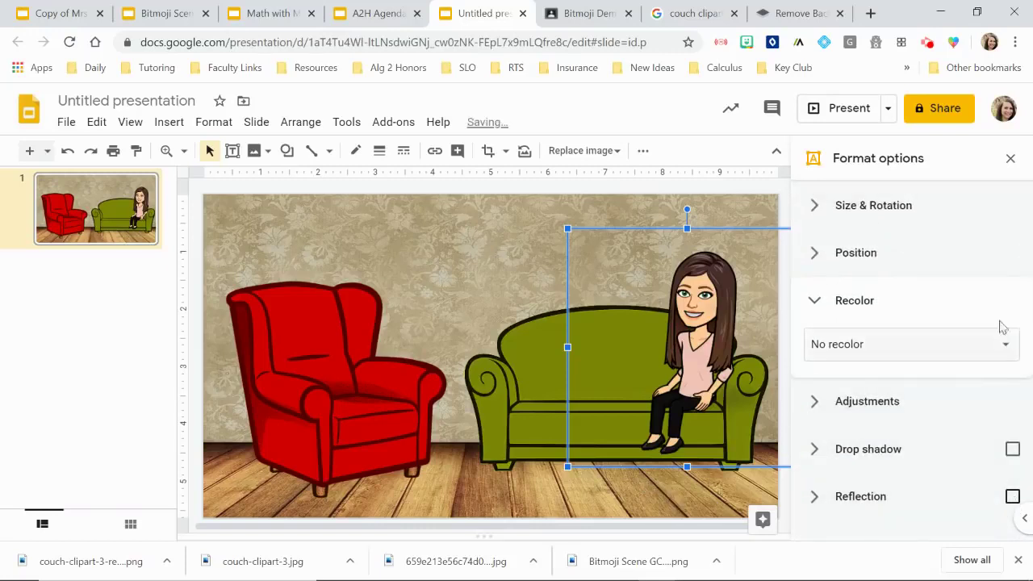
- Flip the seated Bitmoji horizontally using its Size & Rotation settings
left_click(891, 258)
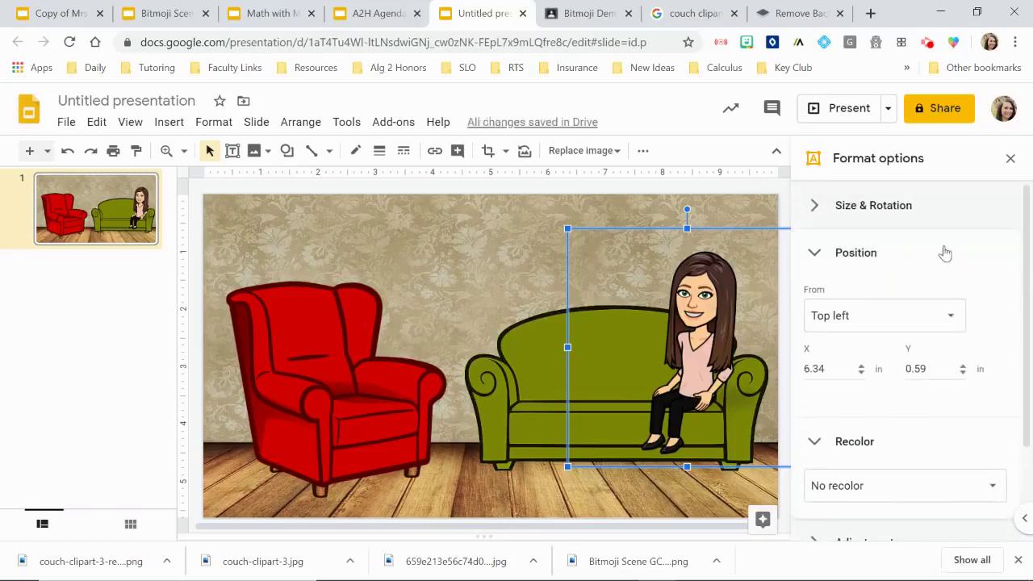
left_click(858, 207)
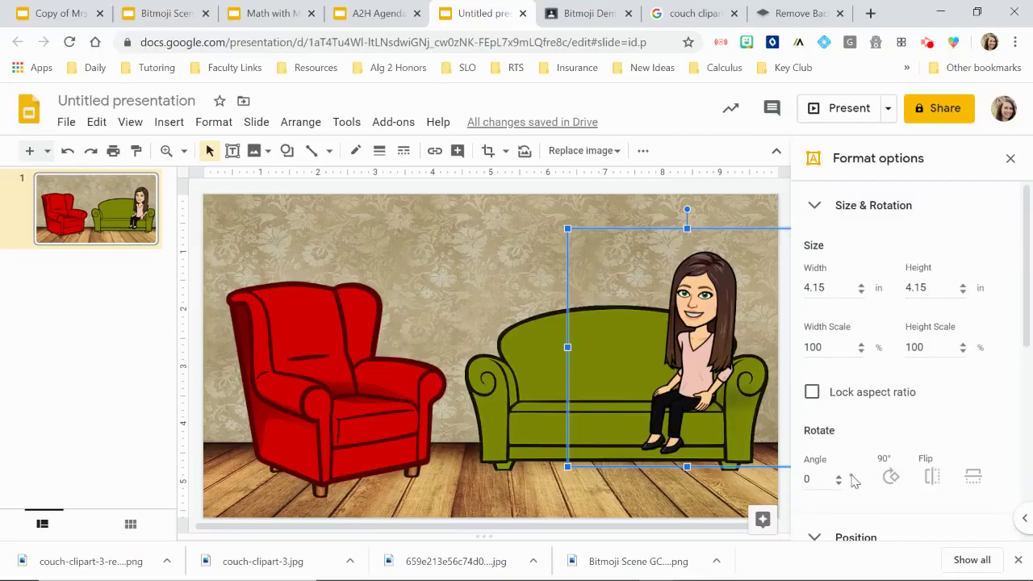
left_click(940, 481)
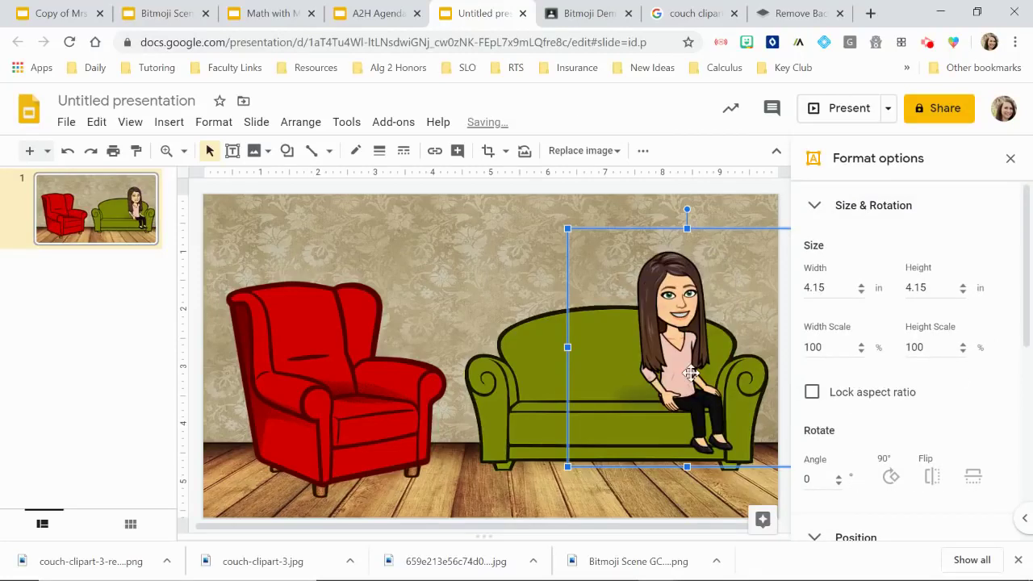
- Move the seated Bitmoji onto the red armchair, nudge it slightly right and deselect it
left_click_drag(692, 373, 355, 373)
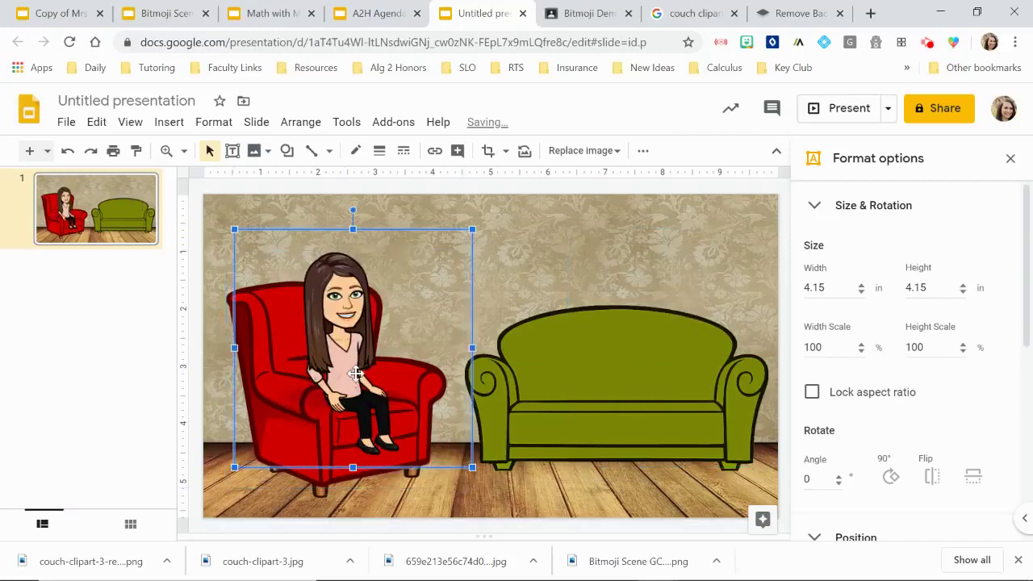
key("Right")
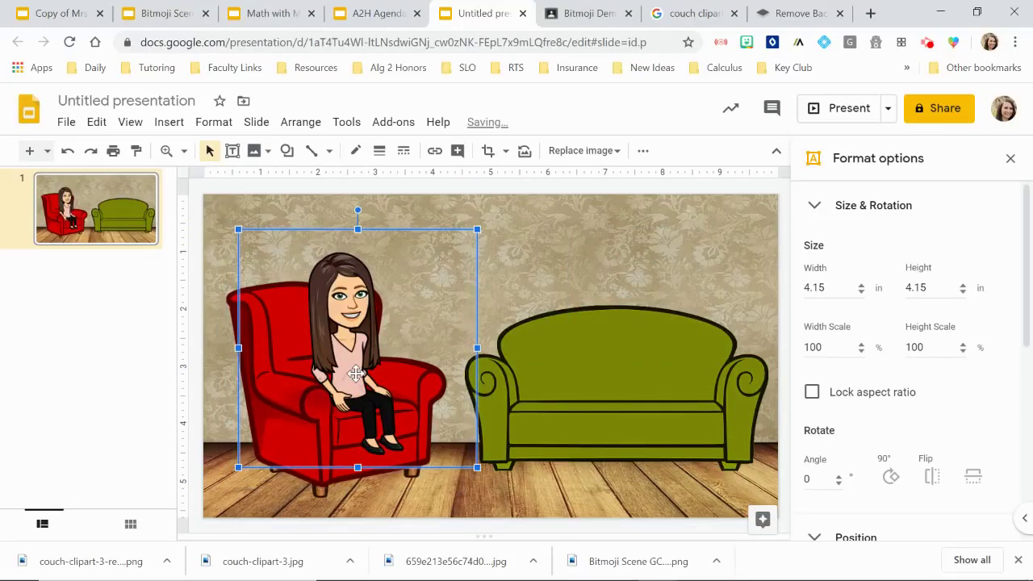
left_click(591, 478)
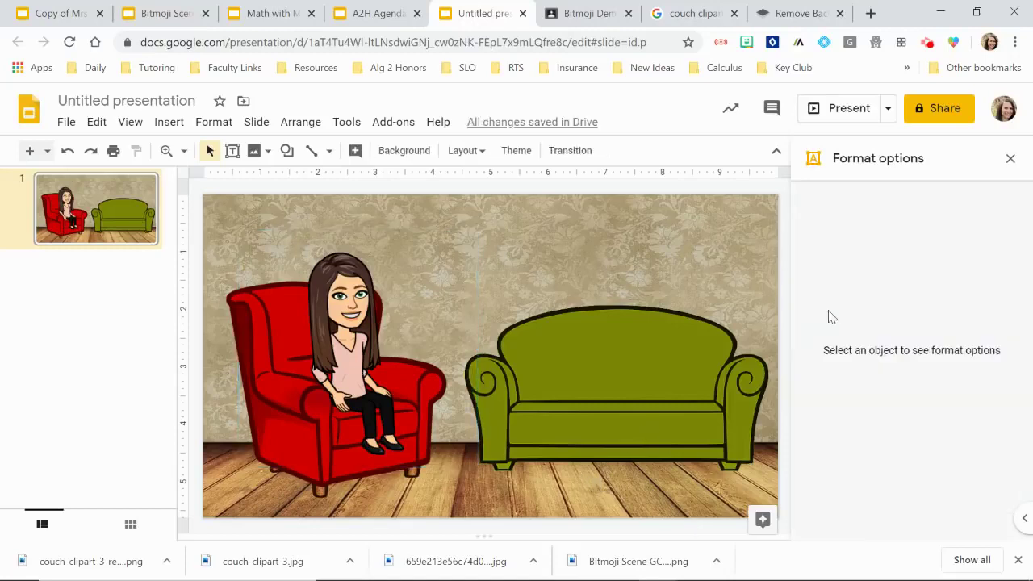
- Search the web for "plant clipart" images and look through the results for a suitable potted plant
left_click(167, 123)
mouse_move(202, 161)
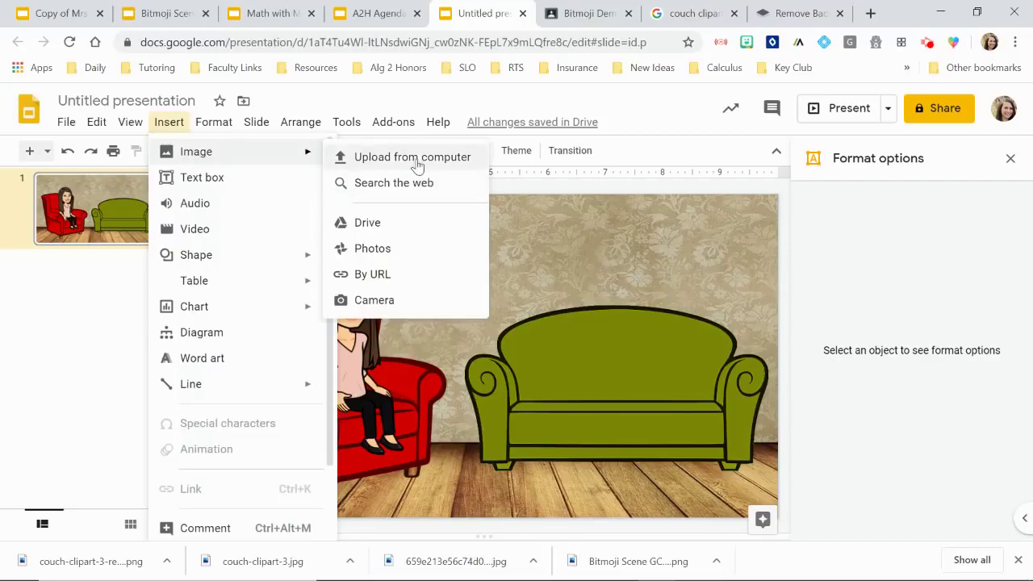
left_click(346, 183)
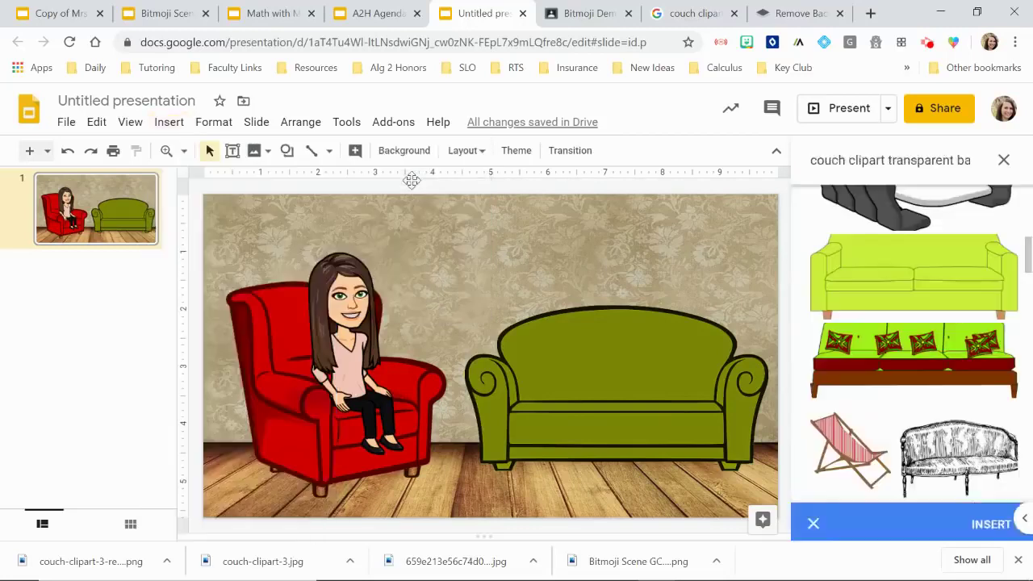
left_click(888, 159)
left_click_drag(973, 164, 763, 178)
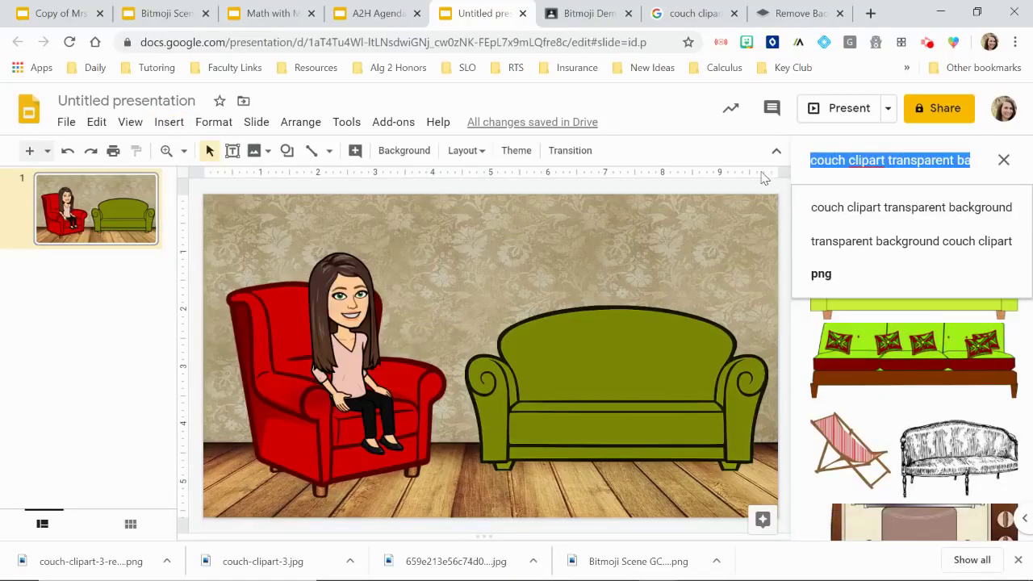
type("plant")
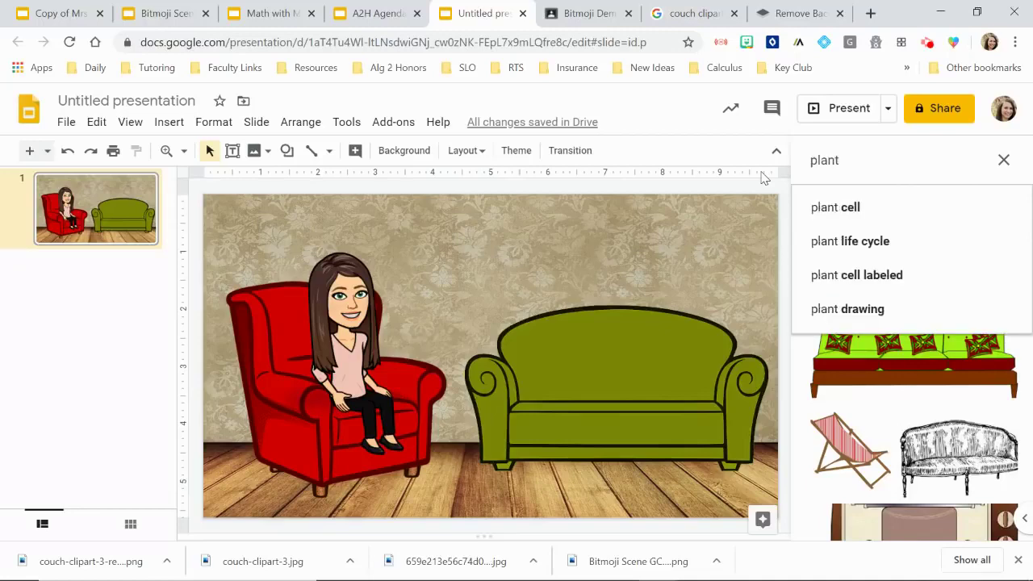
type(" clipart")
key("Return")
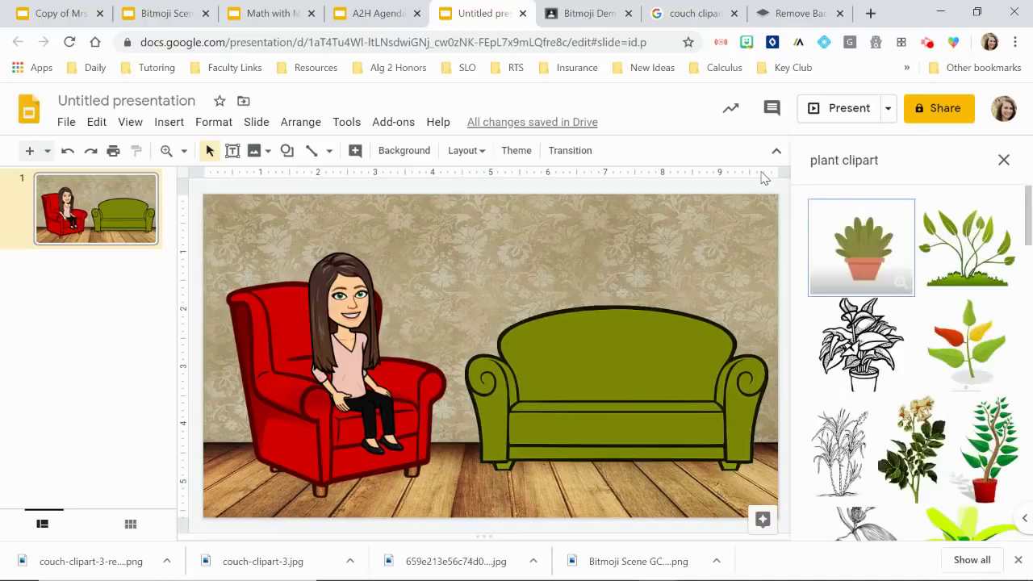
scroll(953, 412, "down", 4)
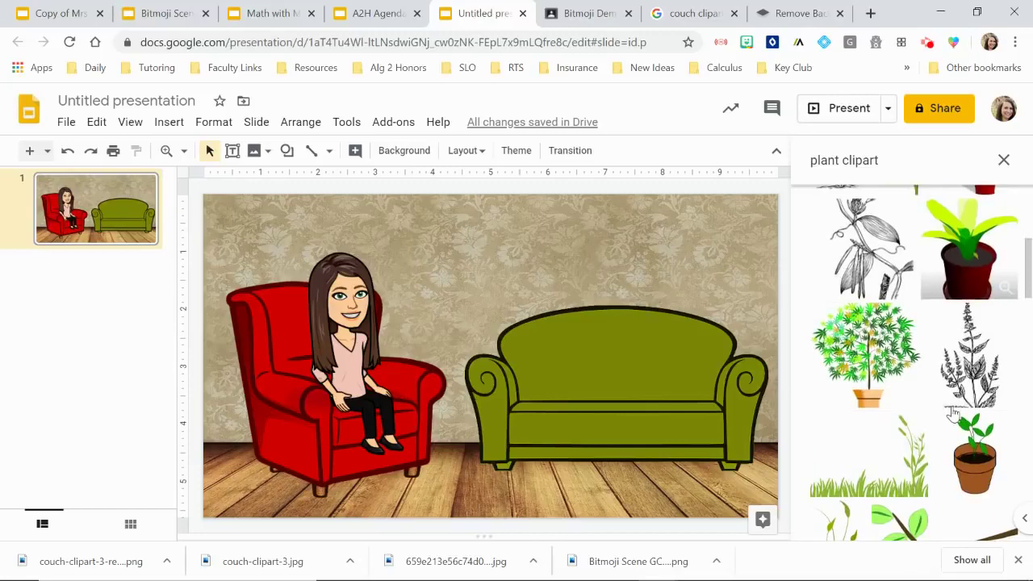
scroll(953, 411, "down", 10)
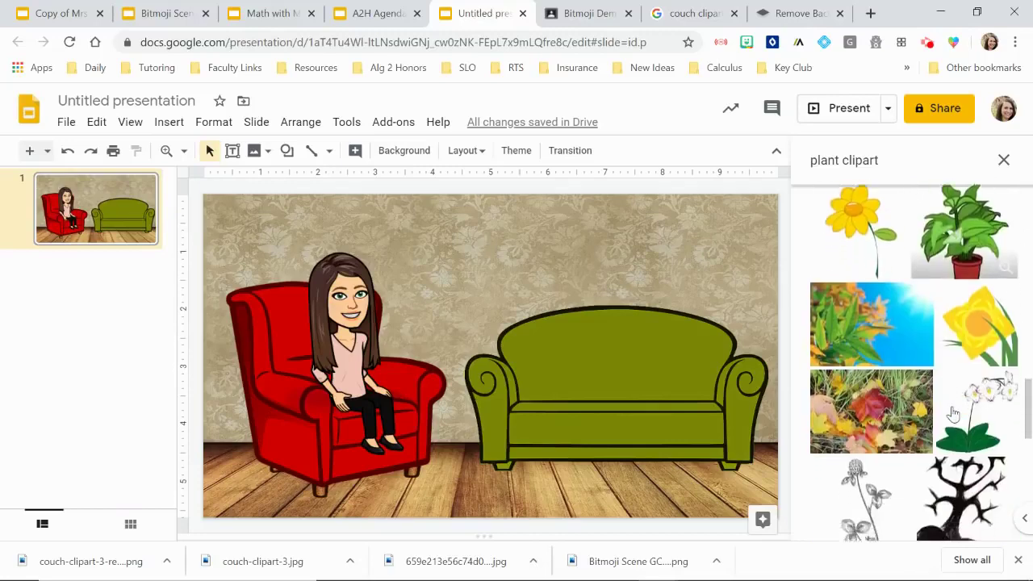
scroll(952, 413, "down", 10)
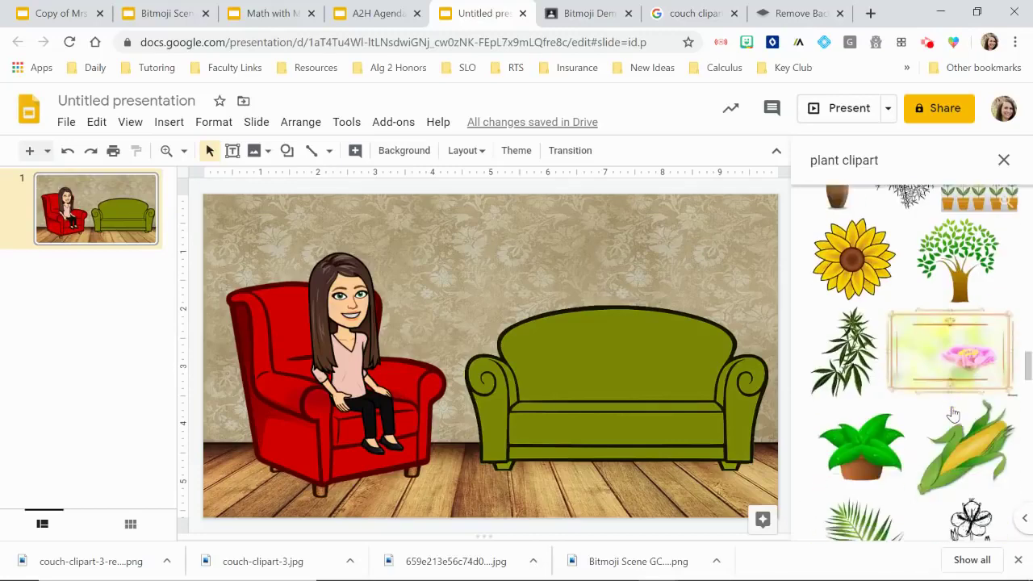
scroll(952, 414, "down", 3)
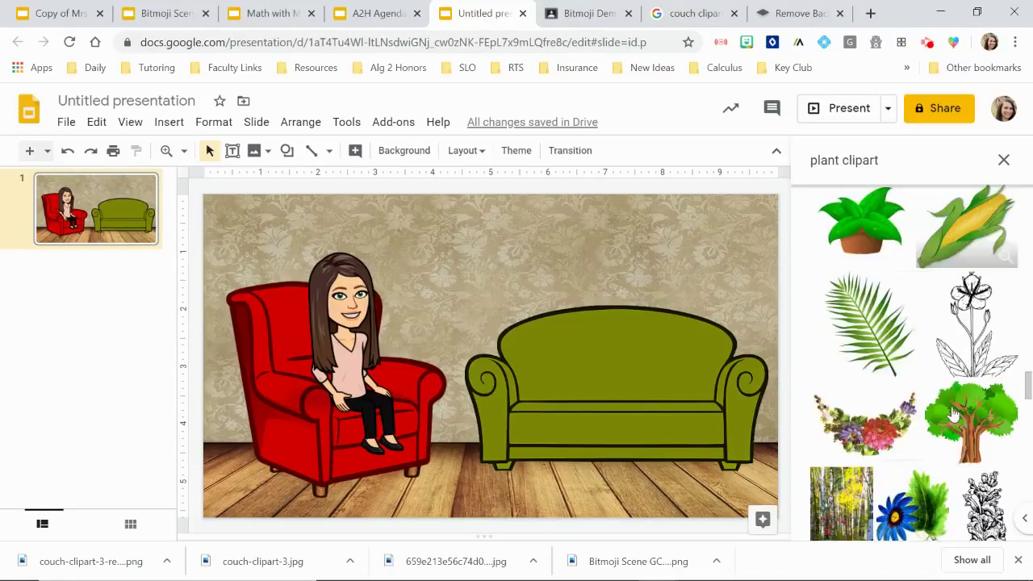
- Insert the icon-potted-plants-removebg-preview image from Downloads and place it between the armchair and the couch
left_click(169, 126)
mouse_move(184, 152)
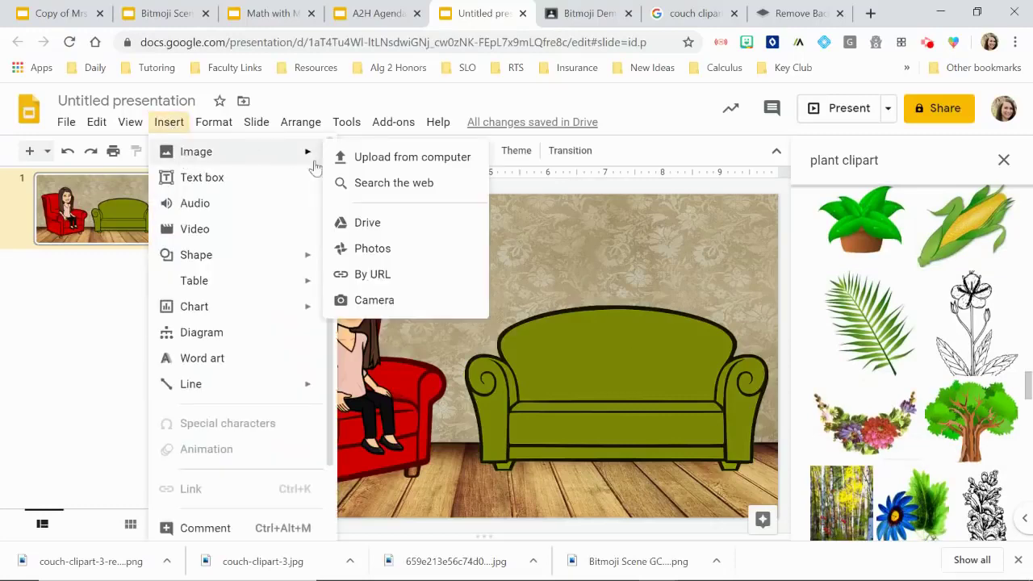
left_click(376, 159)
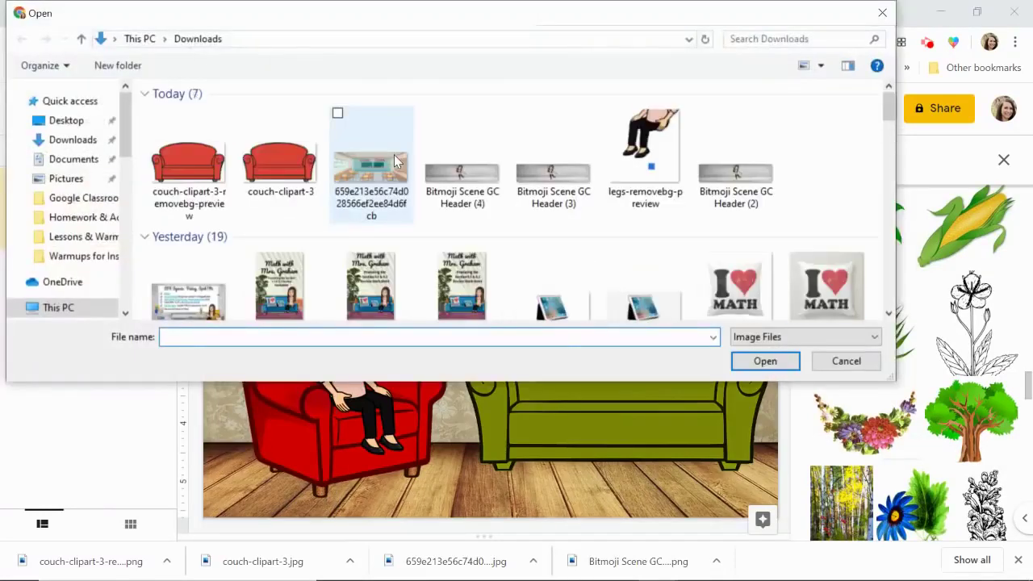
scroll(525, 161, "down", 8)
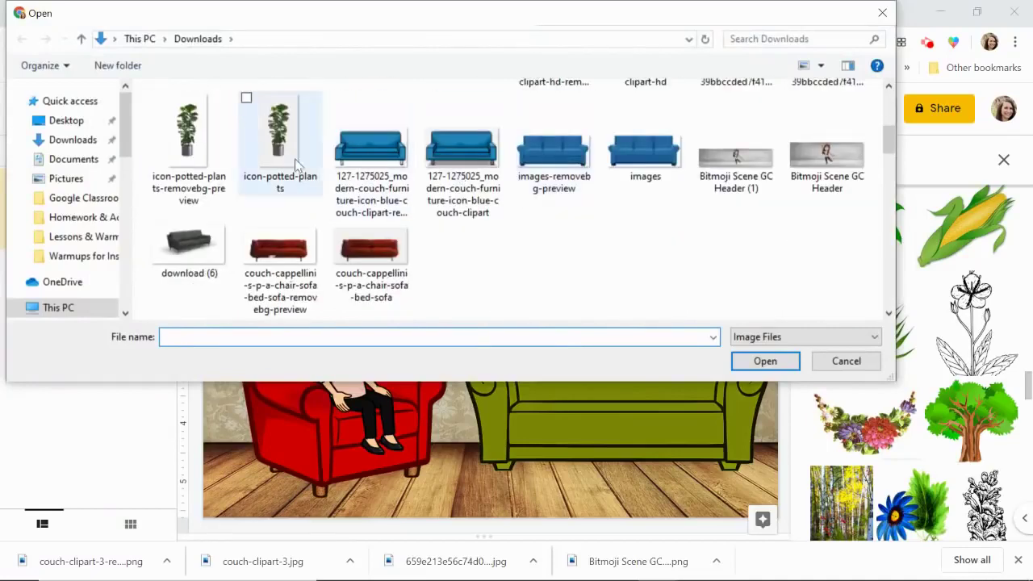
double_click(194, 152)
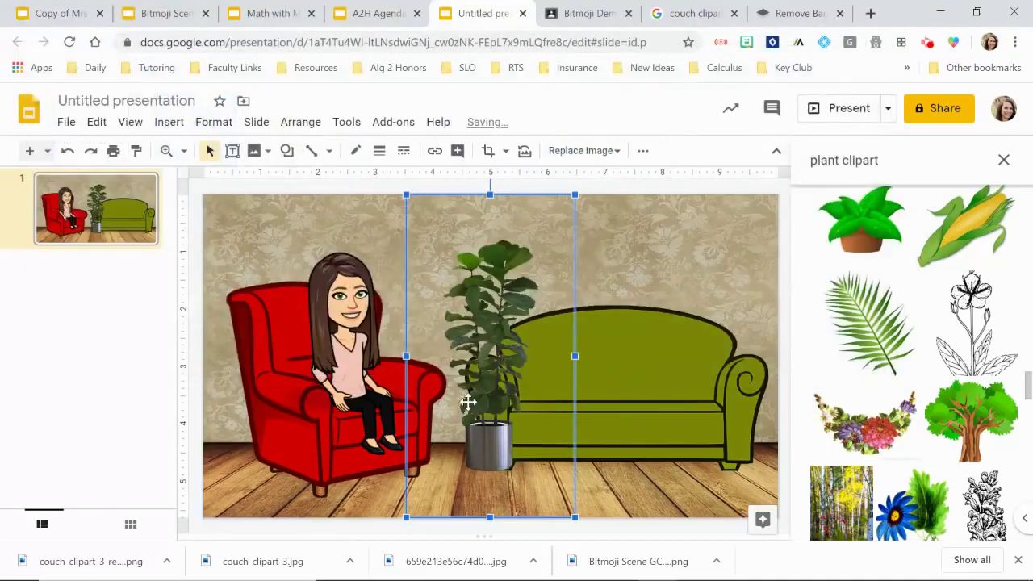
left_click_drag(516, 440, 473, 432)
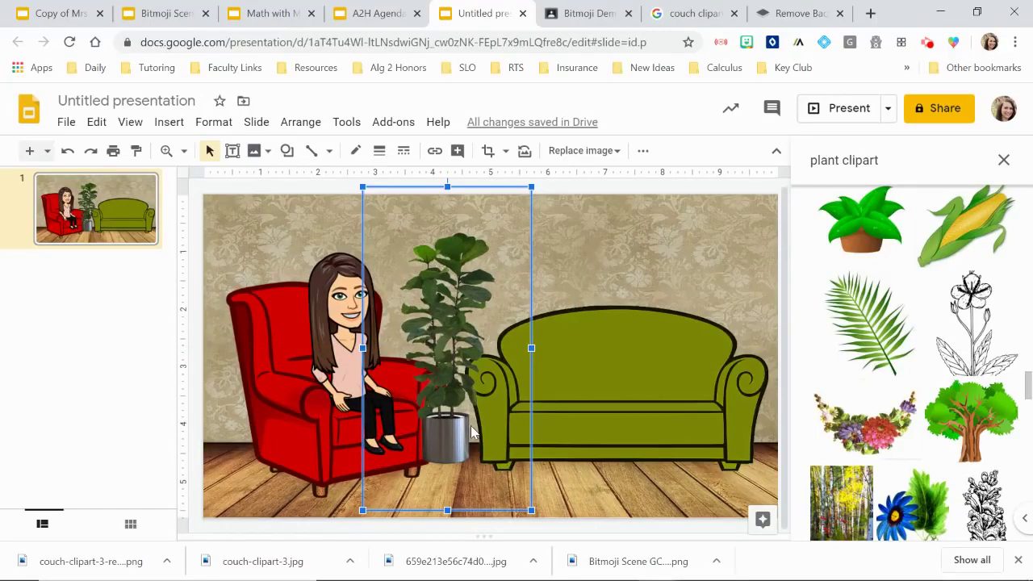
- Send the potted plant behind the armchair and couch, and bring it forward in front of them again
key("ctrl+Down")
key("ctrl+Down")
key("ctrl+Down")
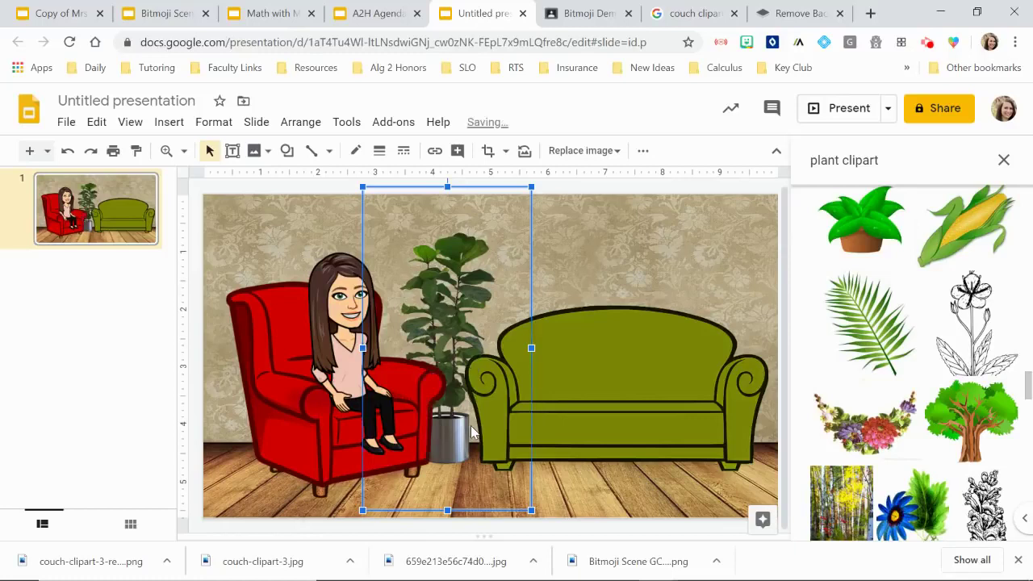
key("ctrl+Up")
key("ctrl+Up")
key("ctrl+Up")
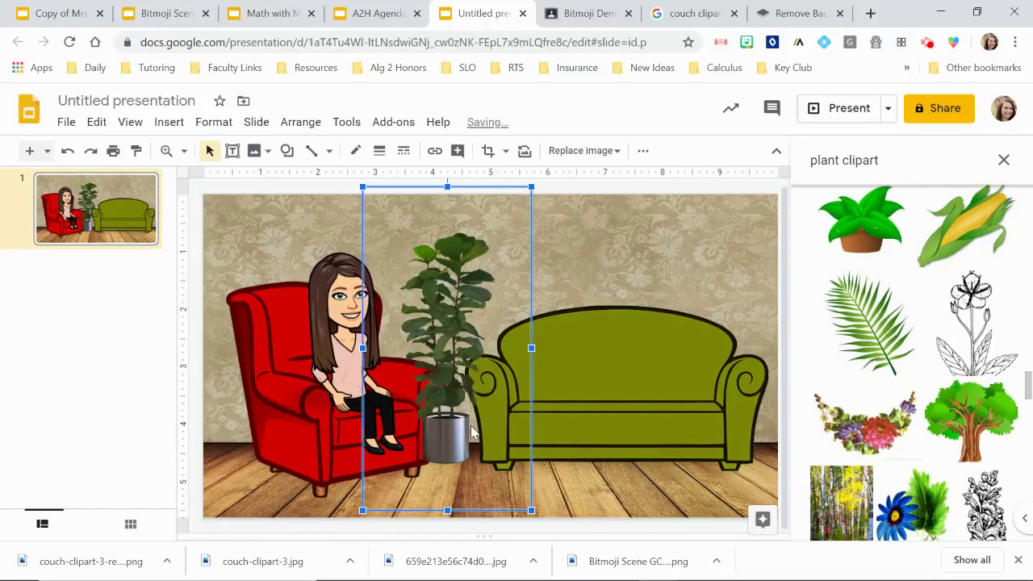
- Send the potted plant backward until it sits behind the armchair, the Bitmoji and the couch
key("ctrl+Down")
key("ctrl+Down")
key("ctrl+Down")
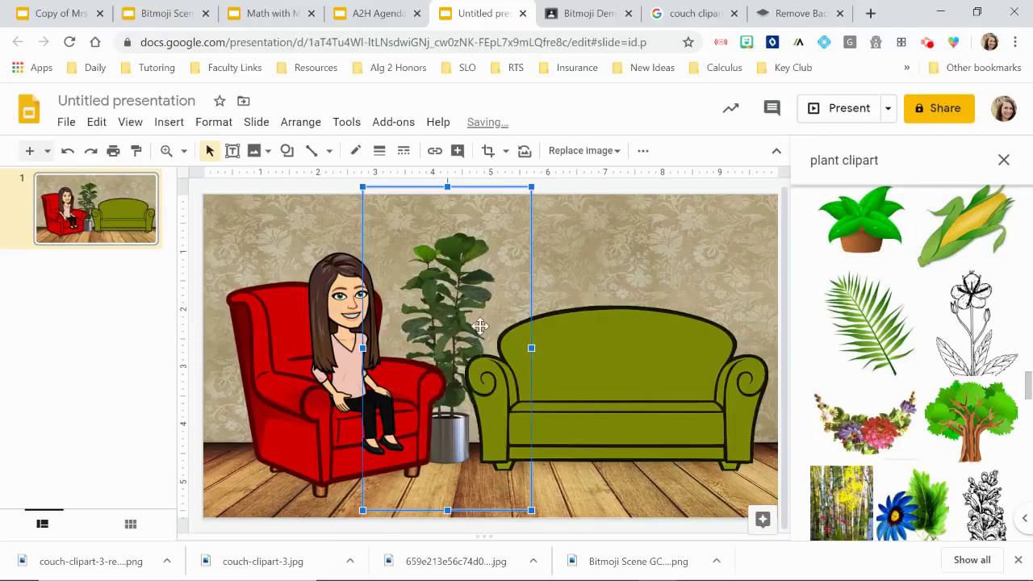
- Examine the Order options for the potted plant, deselect everything and close the web image search
right_click(480, 333)
left_click(452, 220)
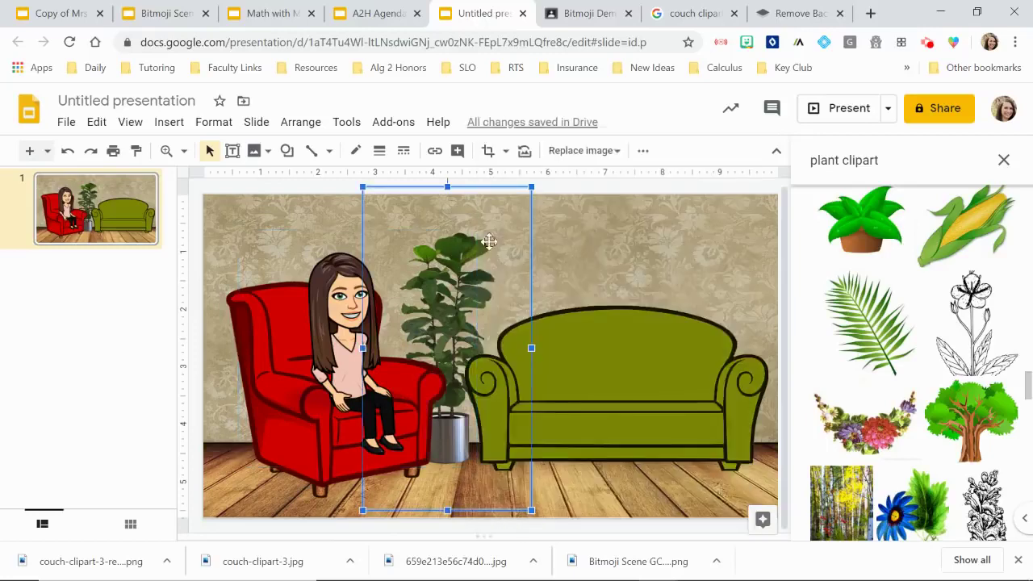
right_click(502, 280)
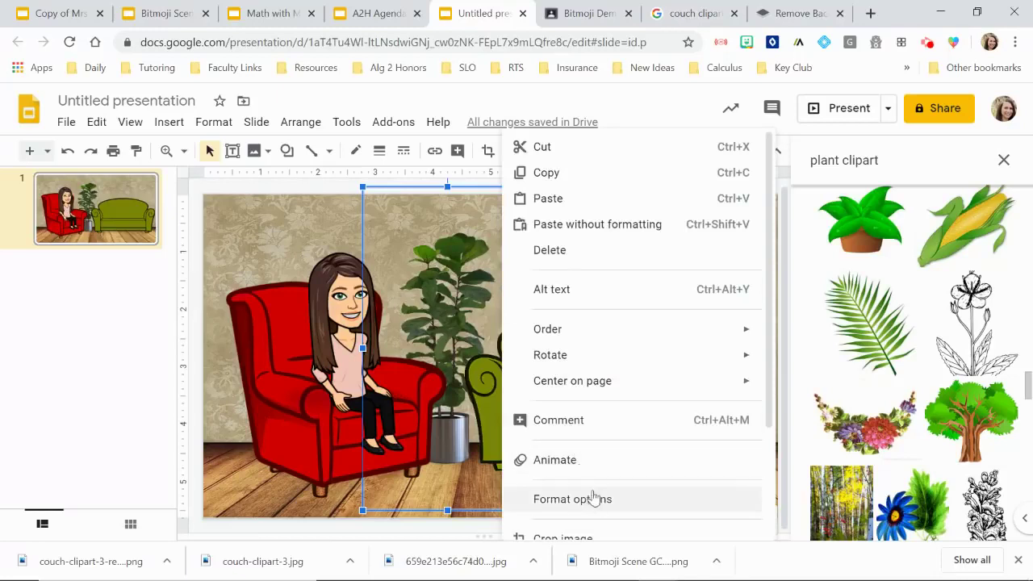
mouse_move(557, 335)
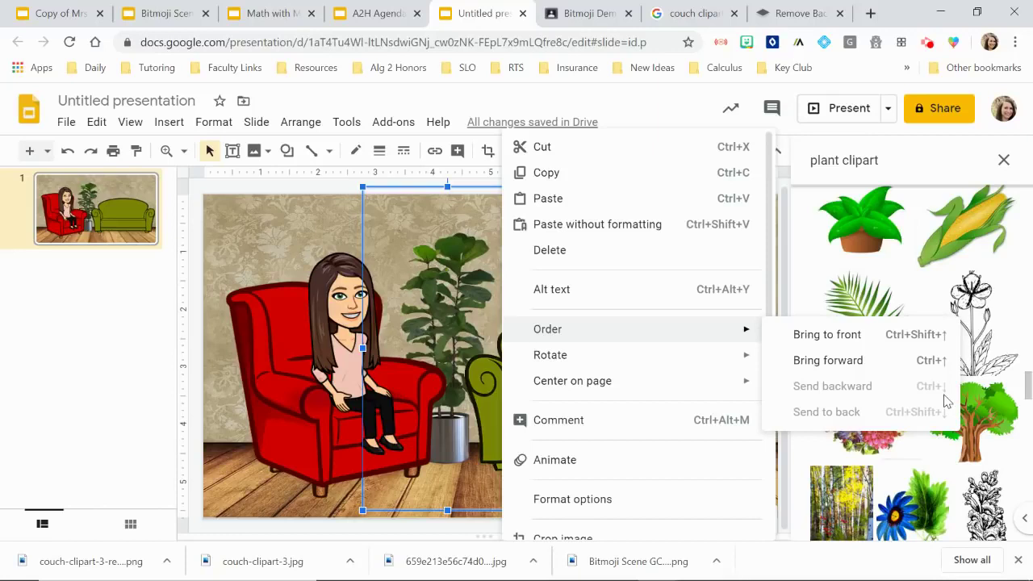
left_click(264, 481)
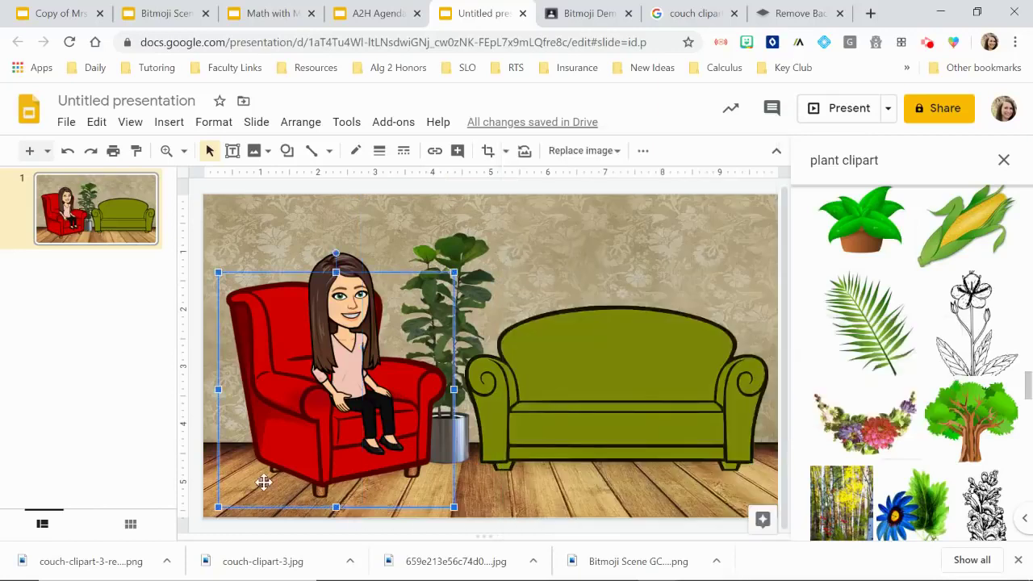
left_click(747, 243)
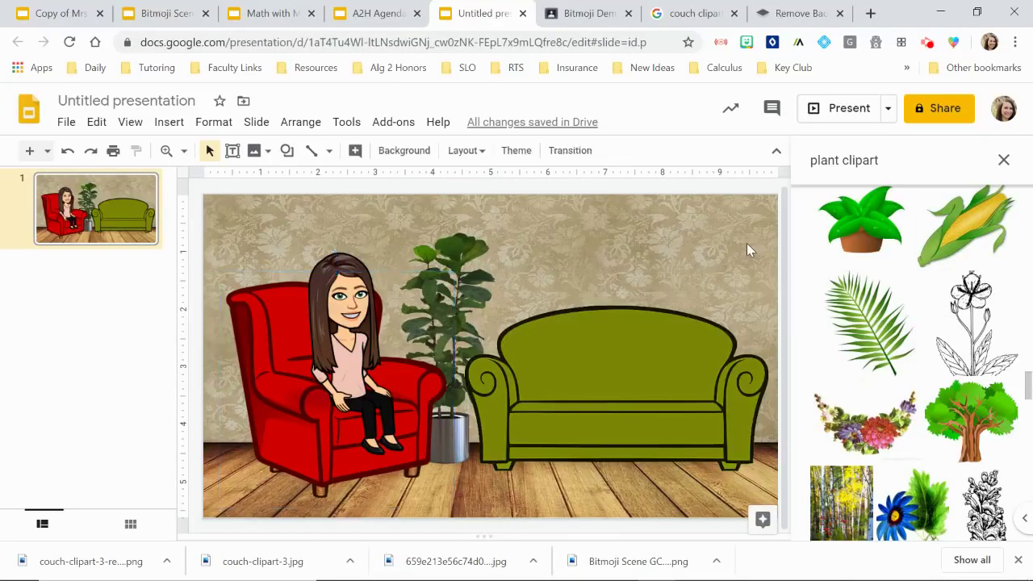
left_click(1004, 160)
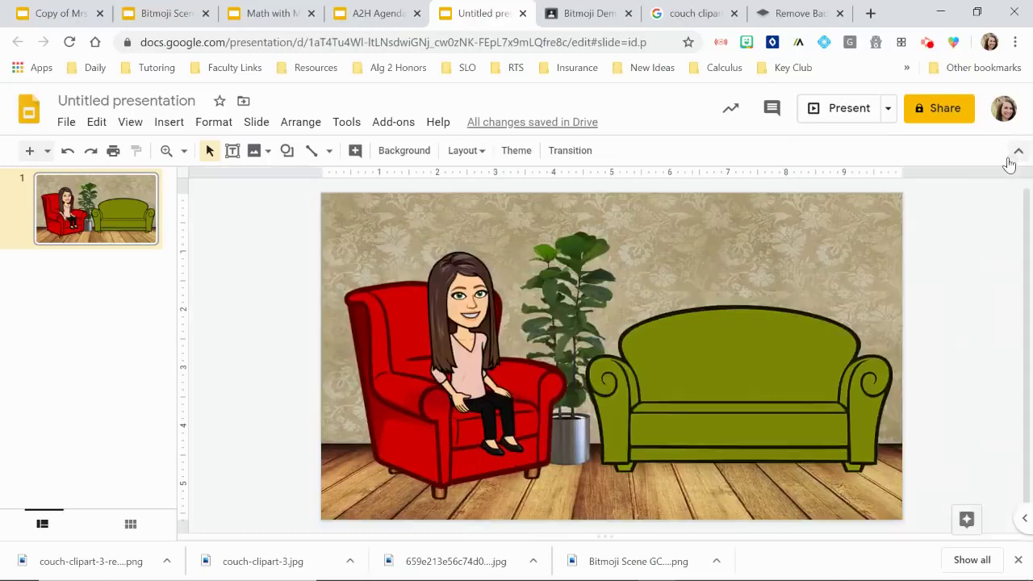
- Examine the file formats offered for downloading the presentation, including the PNG image of the current slide, without downloading
left_click(66, 123)
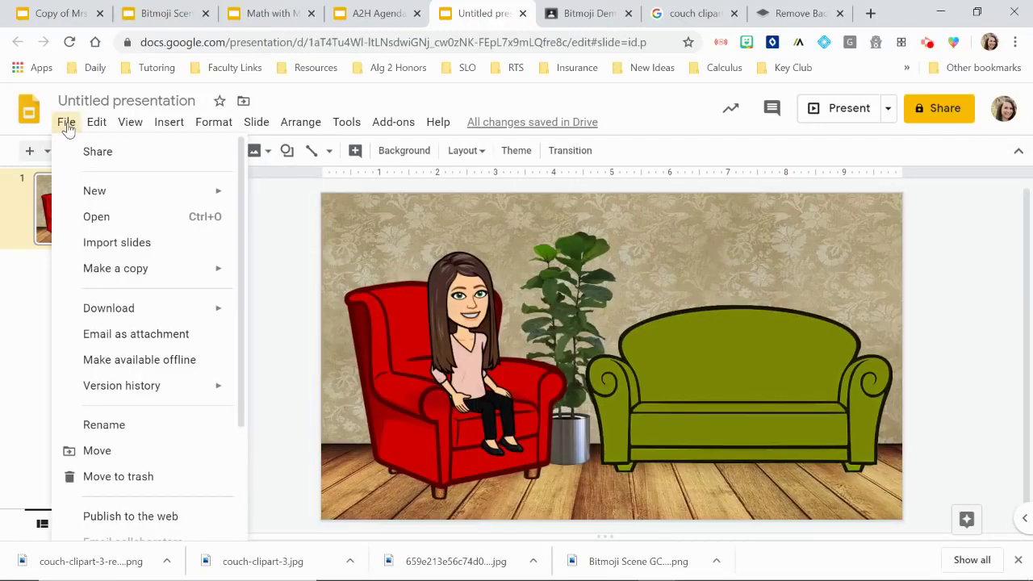
mouse_move(168, 318)
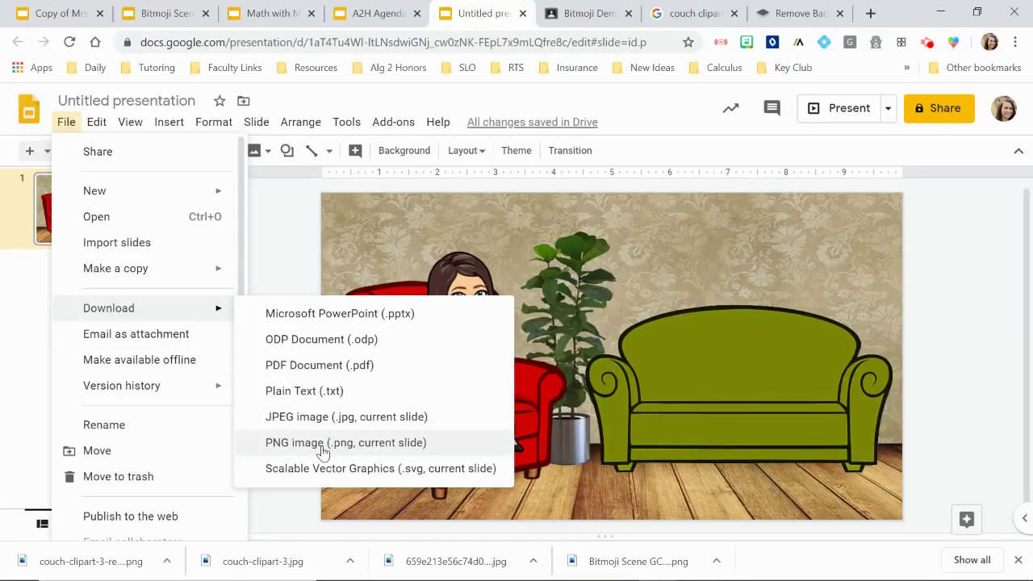
left_click(959, 348)
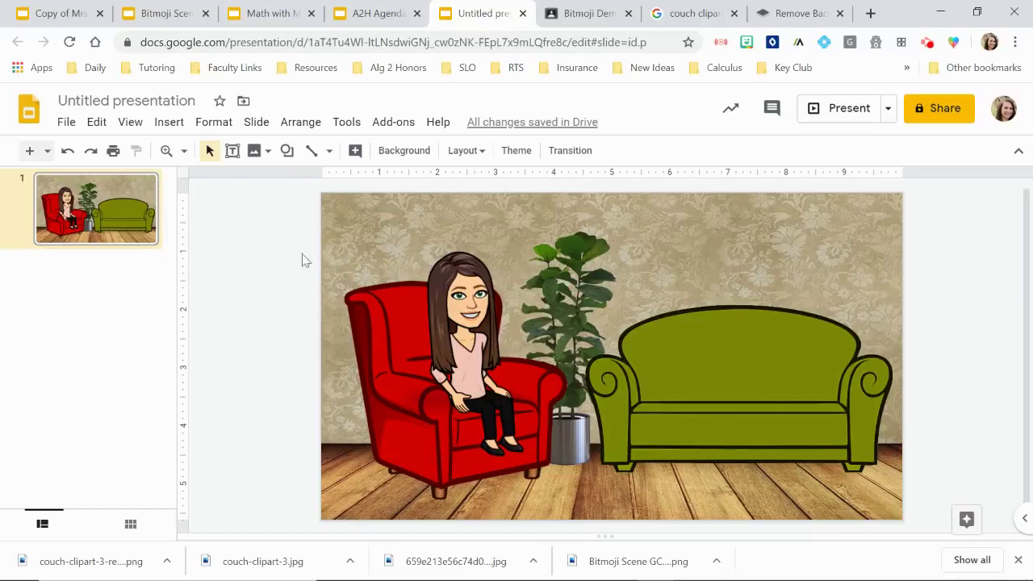
- Search the Bitmoji library for "stand" and for "book"
left_click(746, 44)
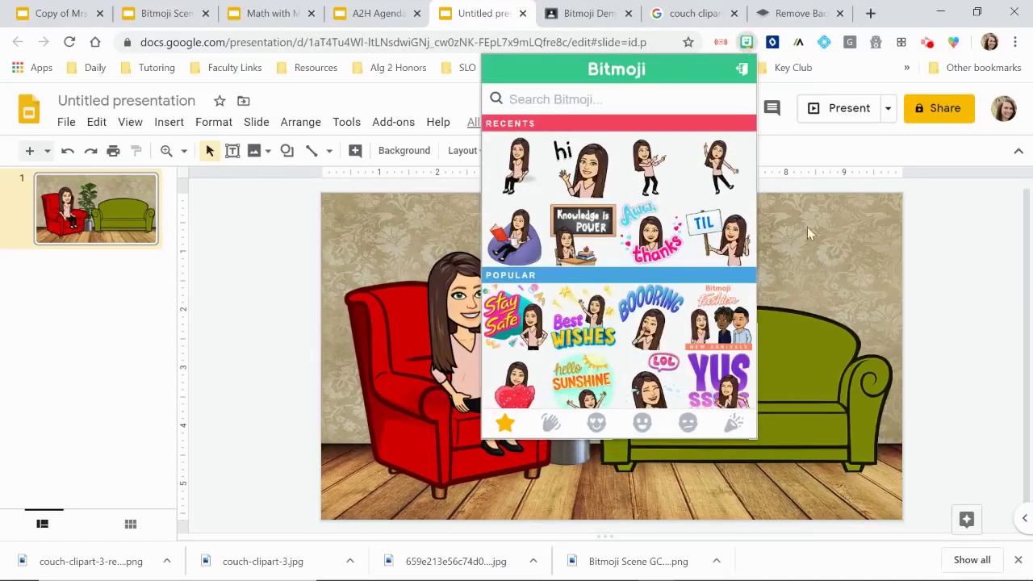
left_click(599, 106)
type("stand")
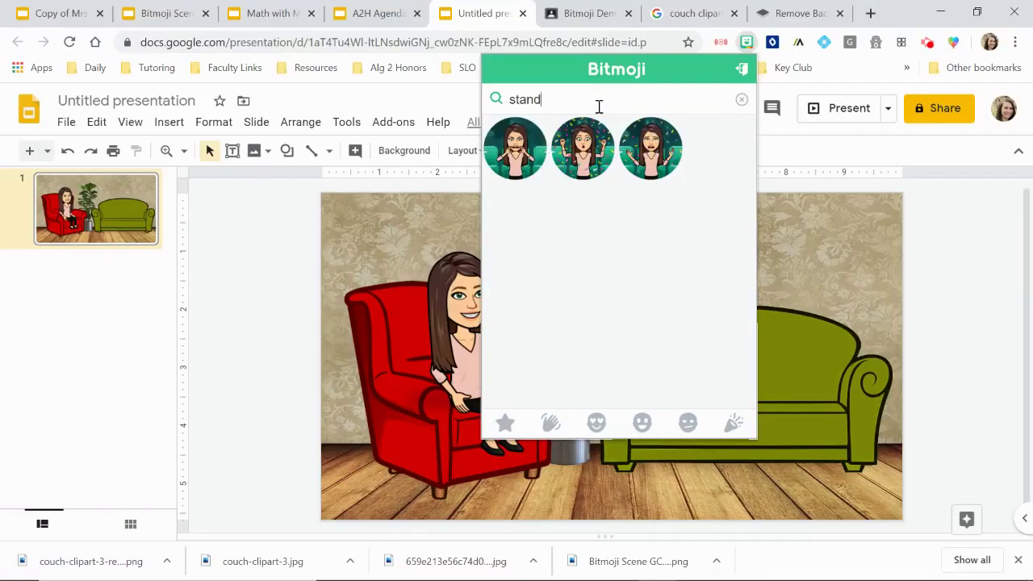
key("BackSpace")
key("BackSpace")
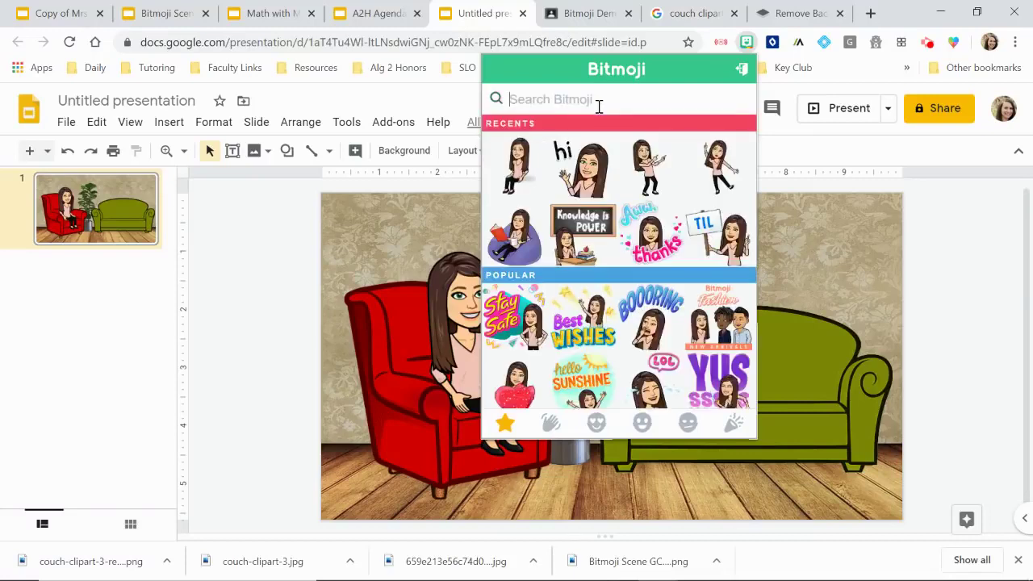
type("book")
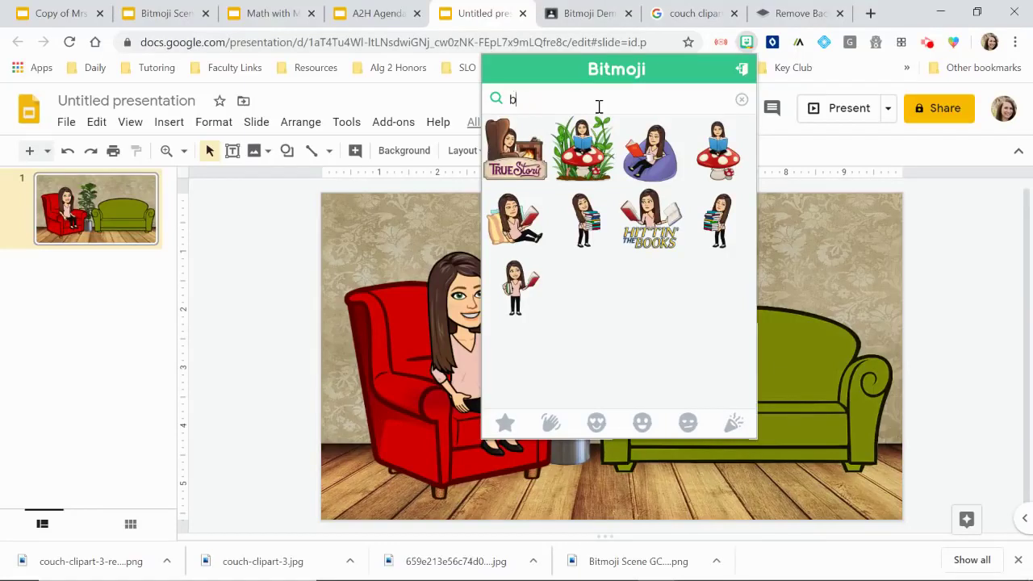
- Search the Bitmoji library for "hi", look through the greeting poses, and close the library
key("BackSpace")
type("hi")
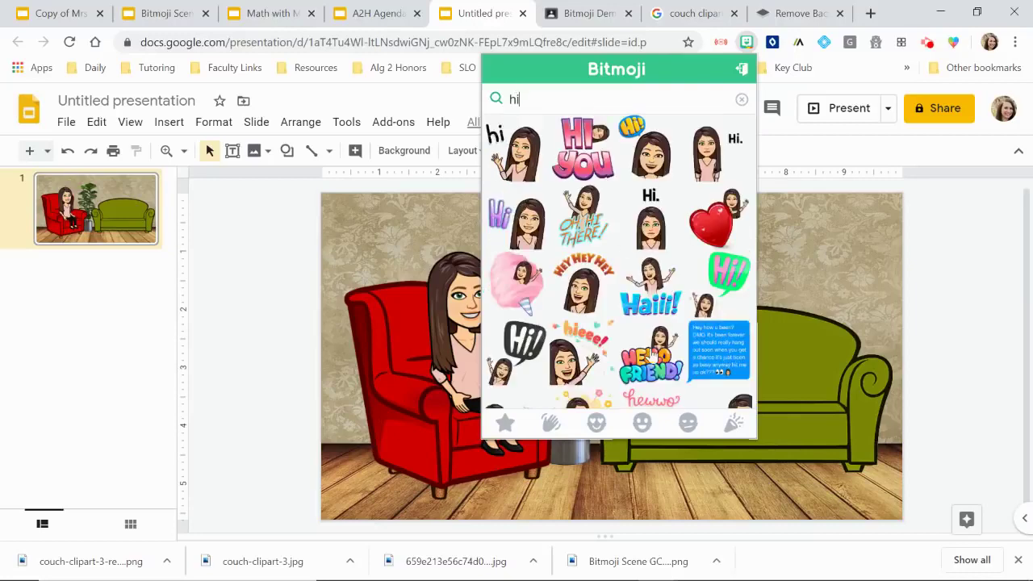
scroll(654, 364, "down", 10)
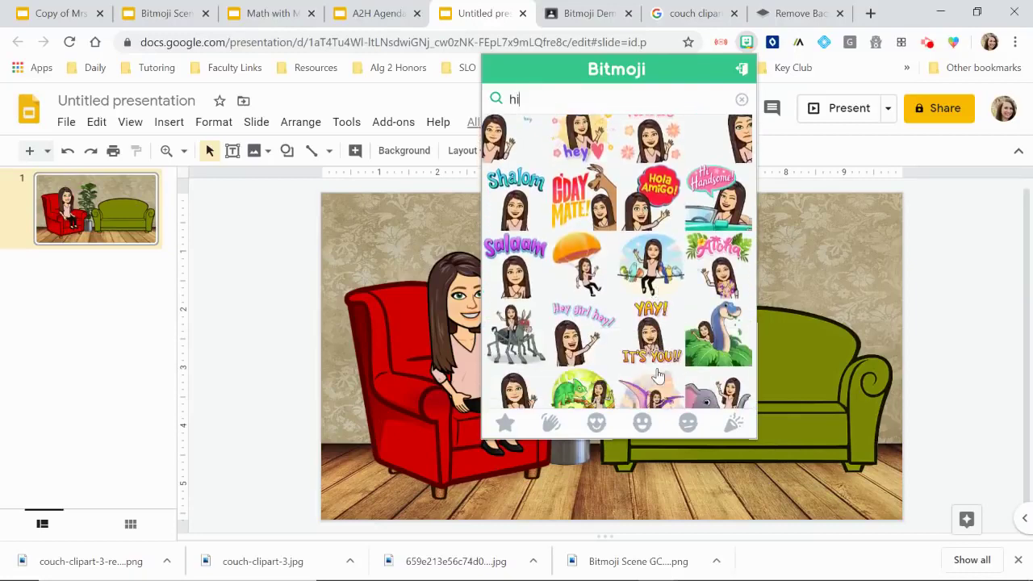
scroll(658, 375, "down", 3)
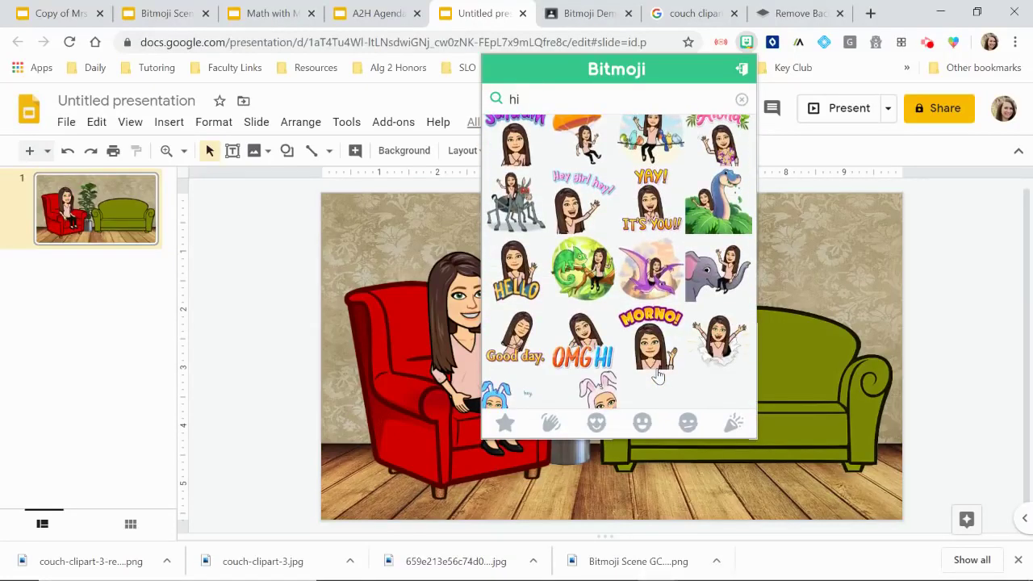
scroll(658, 375, "down", 1)
scroll(658, 375, "up", 3)
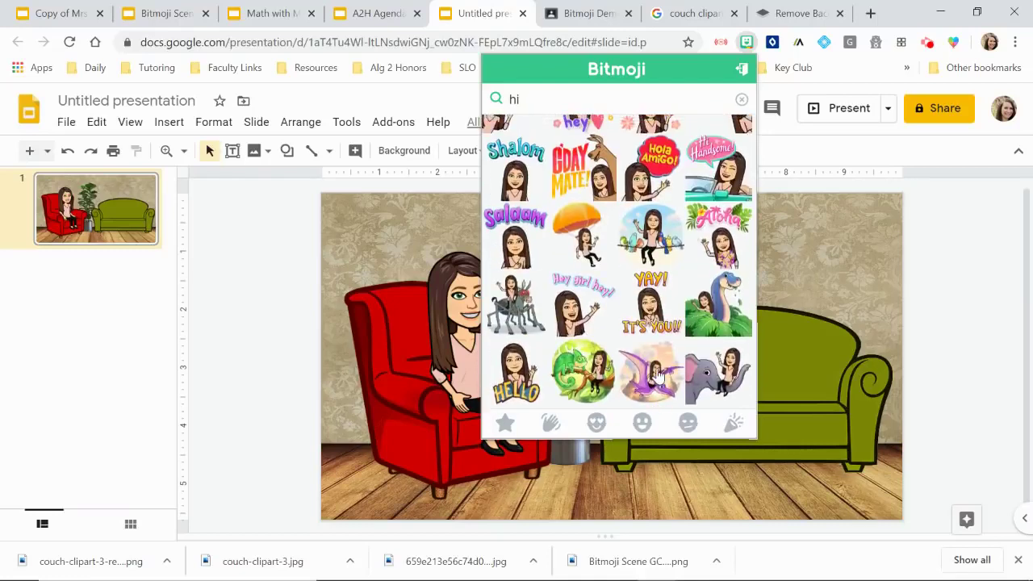
scroll(658, 375, "up", 2)
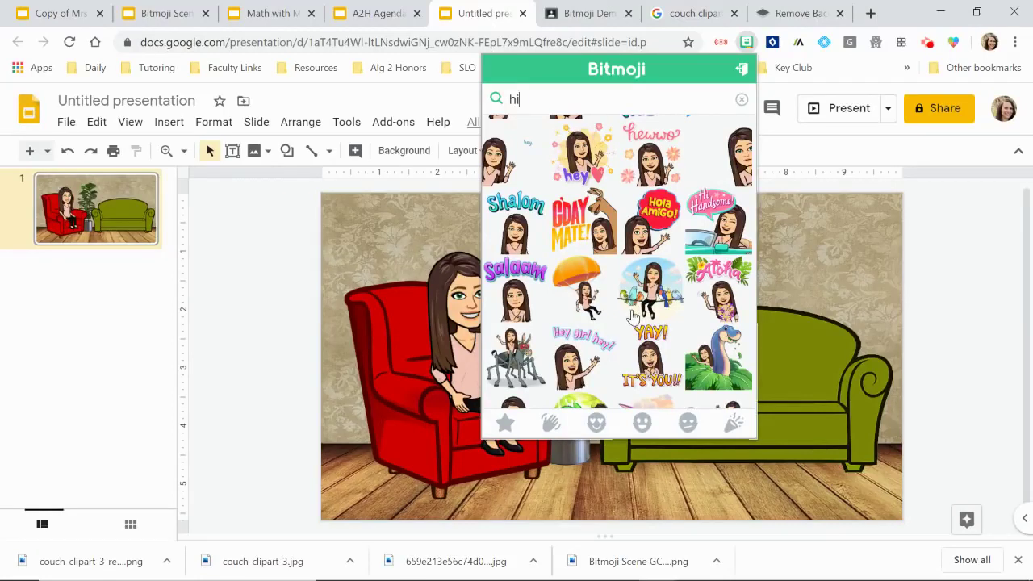
scroll(632, 316, "up", 6)
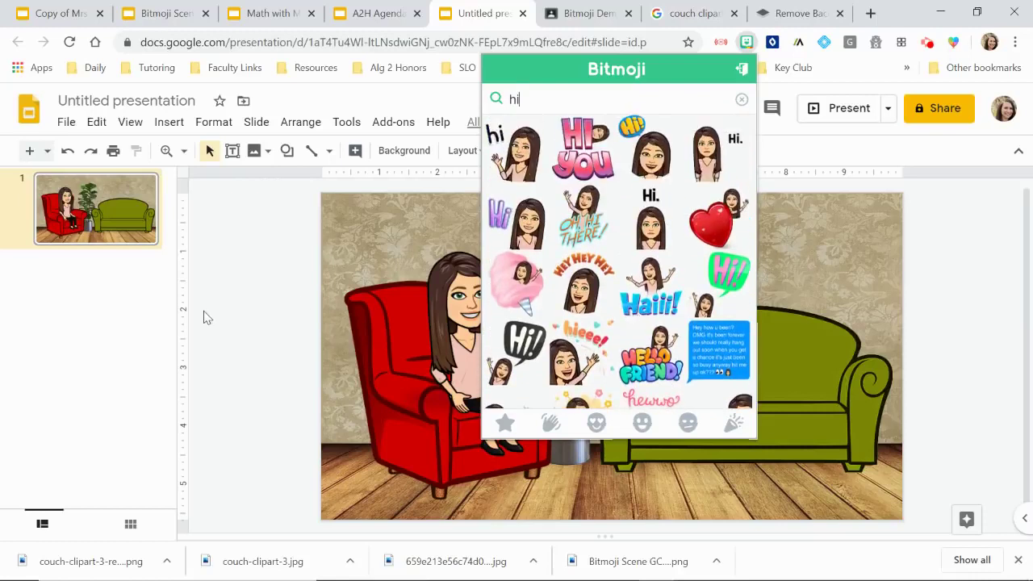
left_click(270, 330)
- Move the seated Bitmoji out of the armchair onto the blank area beside the slide and deselect it
left_click(477, 363)
left_click_drag(477, 363, 246, 336)
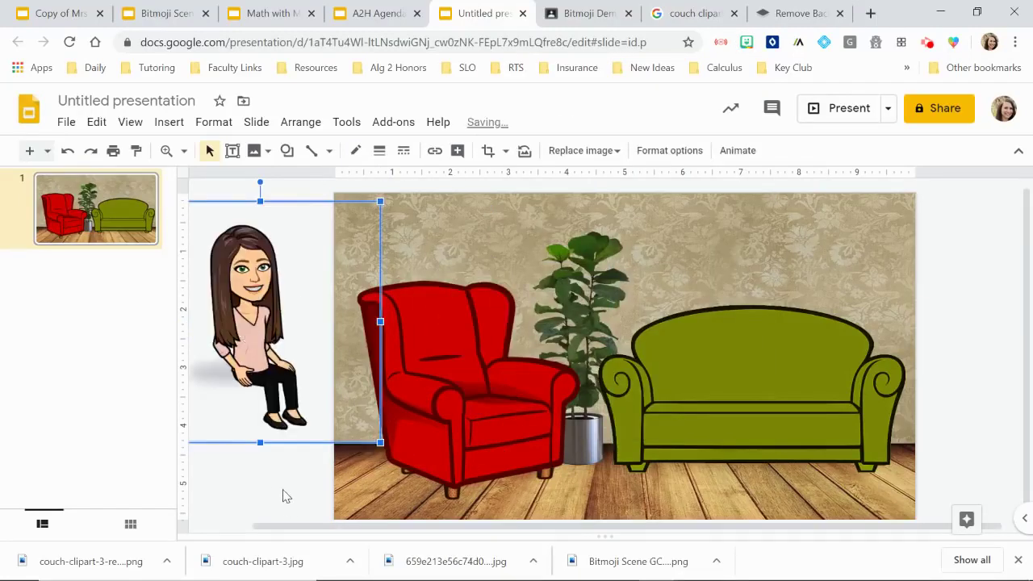
left_click(284, 495)
- Switch to Snipping Tool and capture a new snip of the seated Bitmoji's legs and shoes
mouse_move(452, 575)
left_click(535, 566)
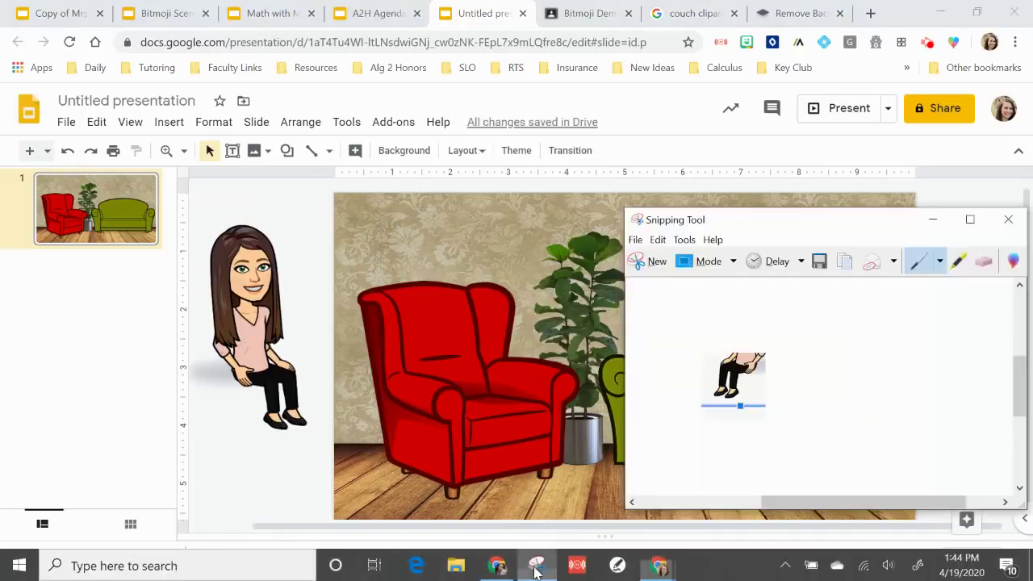
left_click(652, 261)
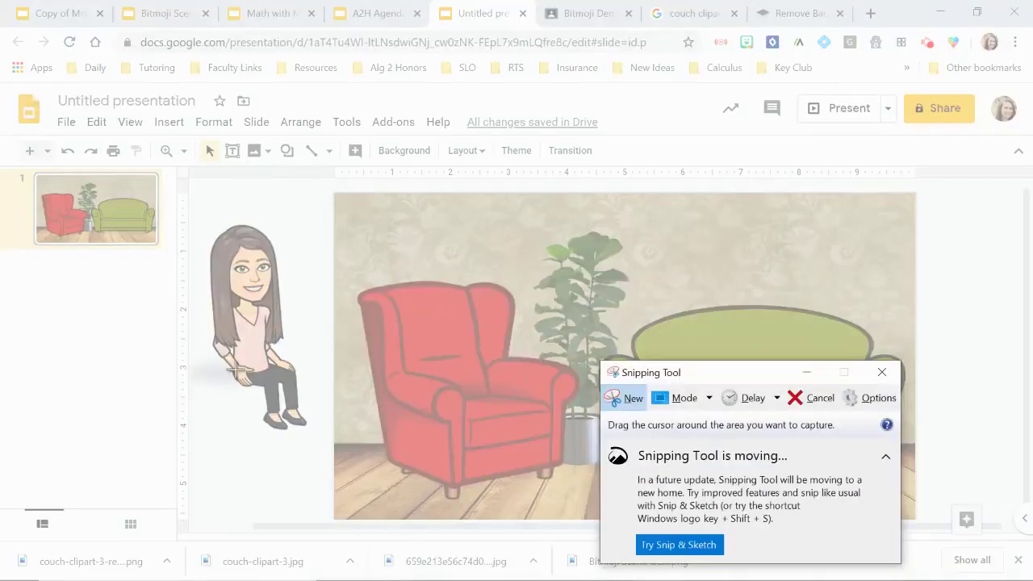
left_click_drag(231, 366, 317, 441)
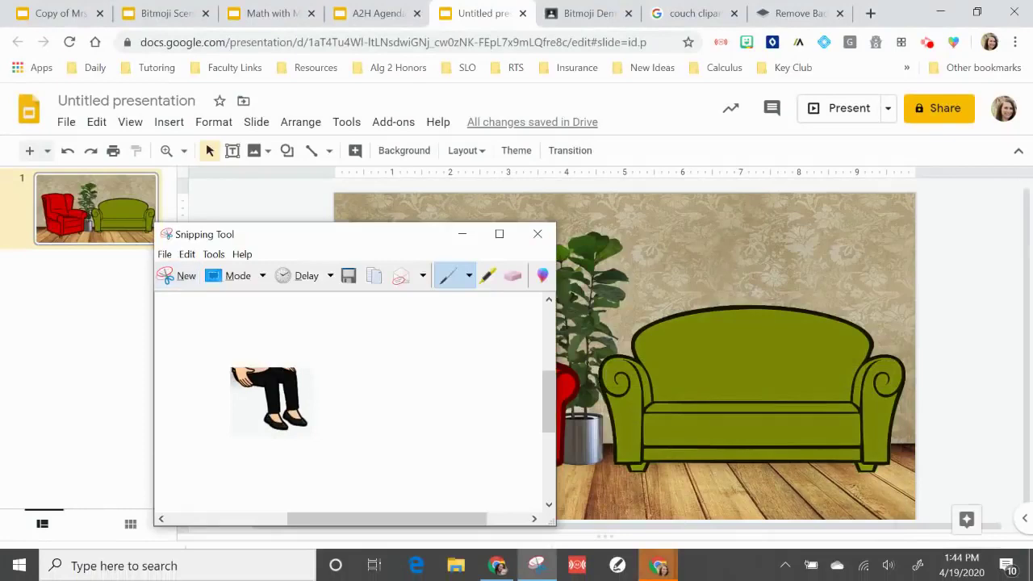